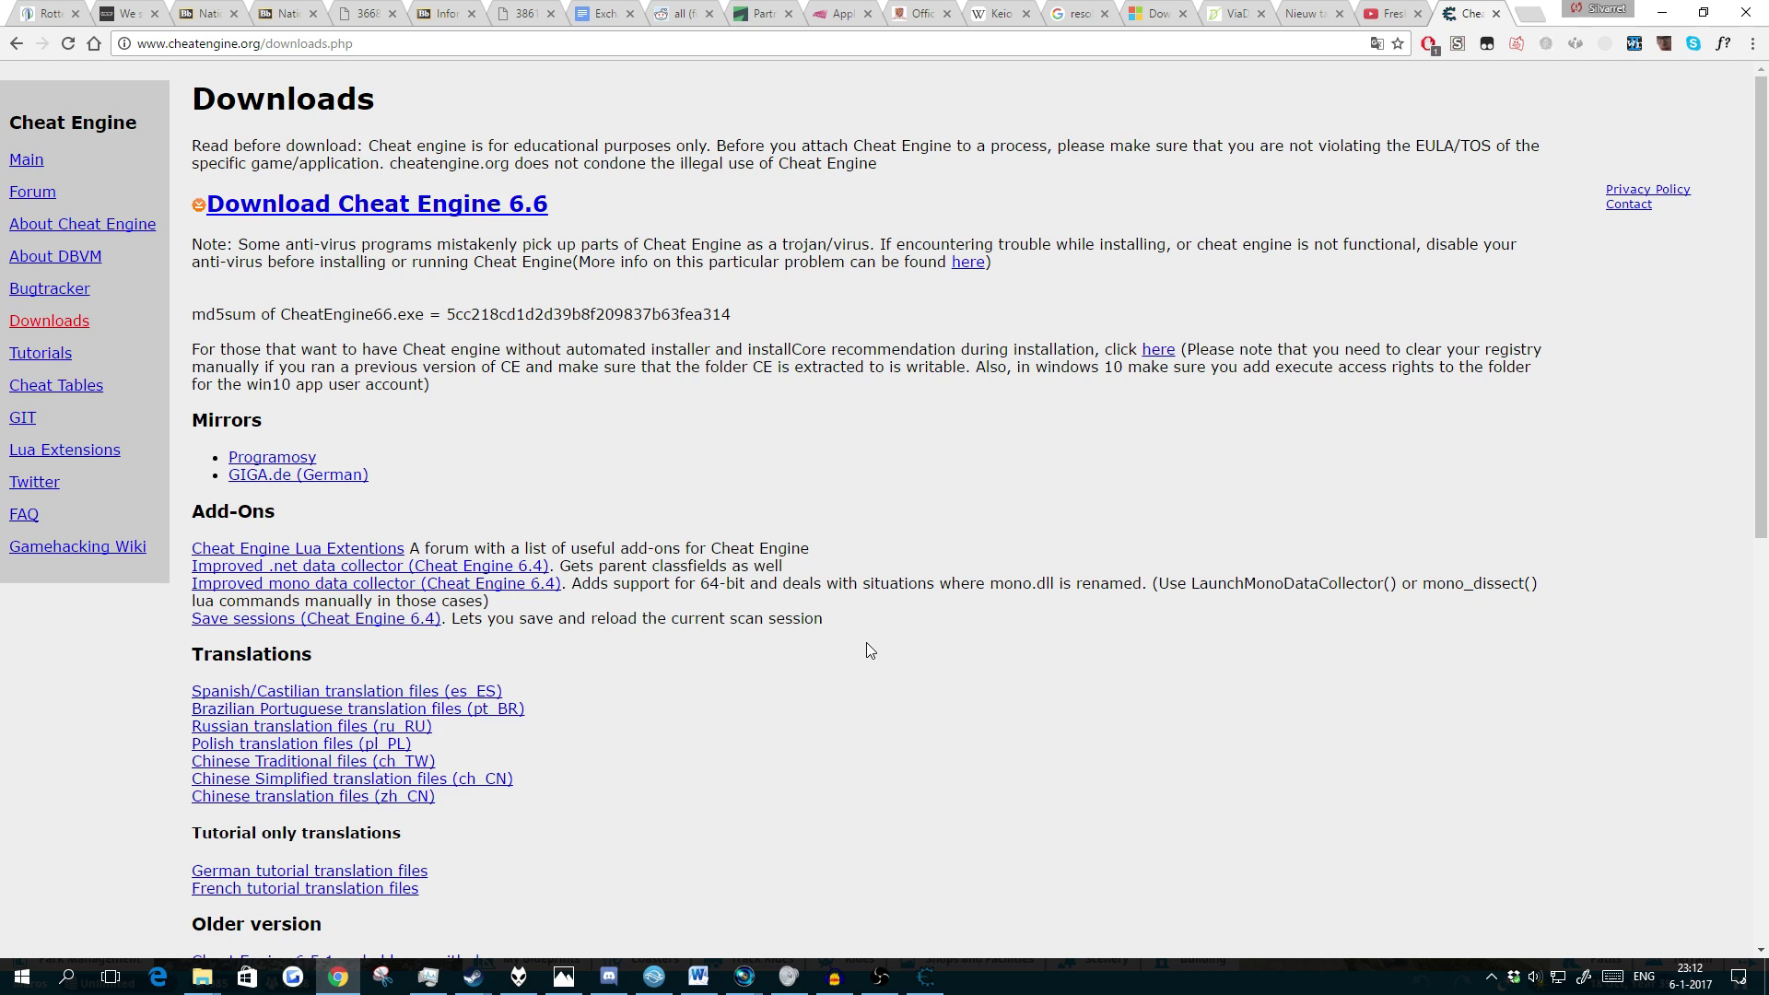
Step: Download Cheat Engine 6.6, skipping the optional Search Manager extension offer and its follow-up prompt
click(460, 223)
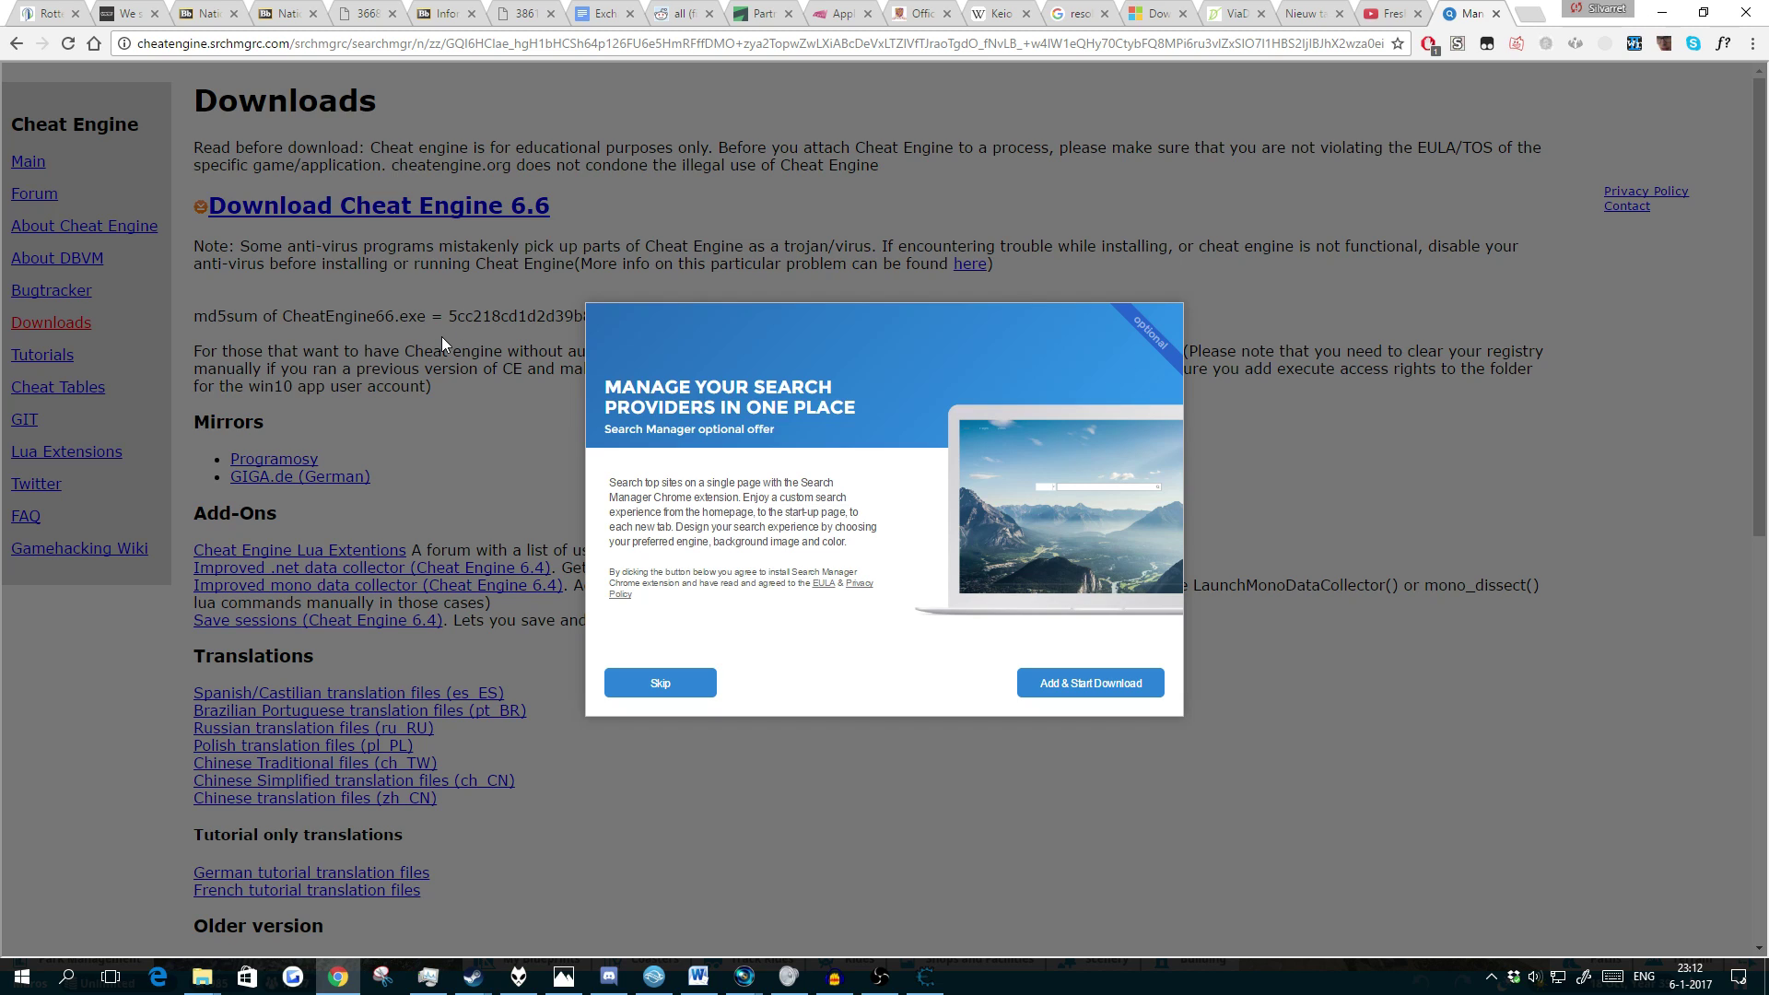
click(659, 689)
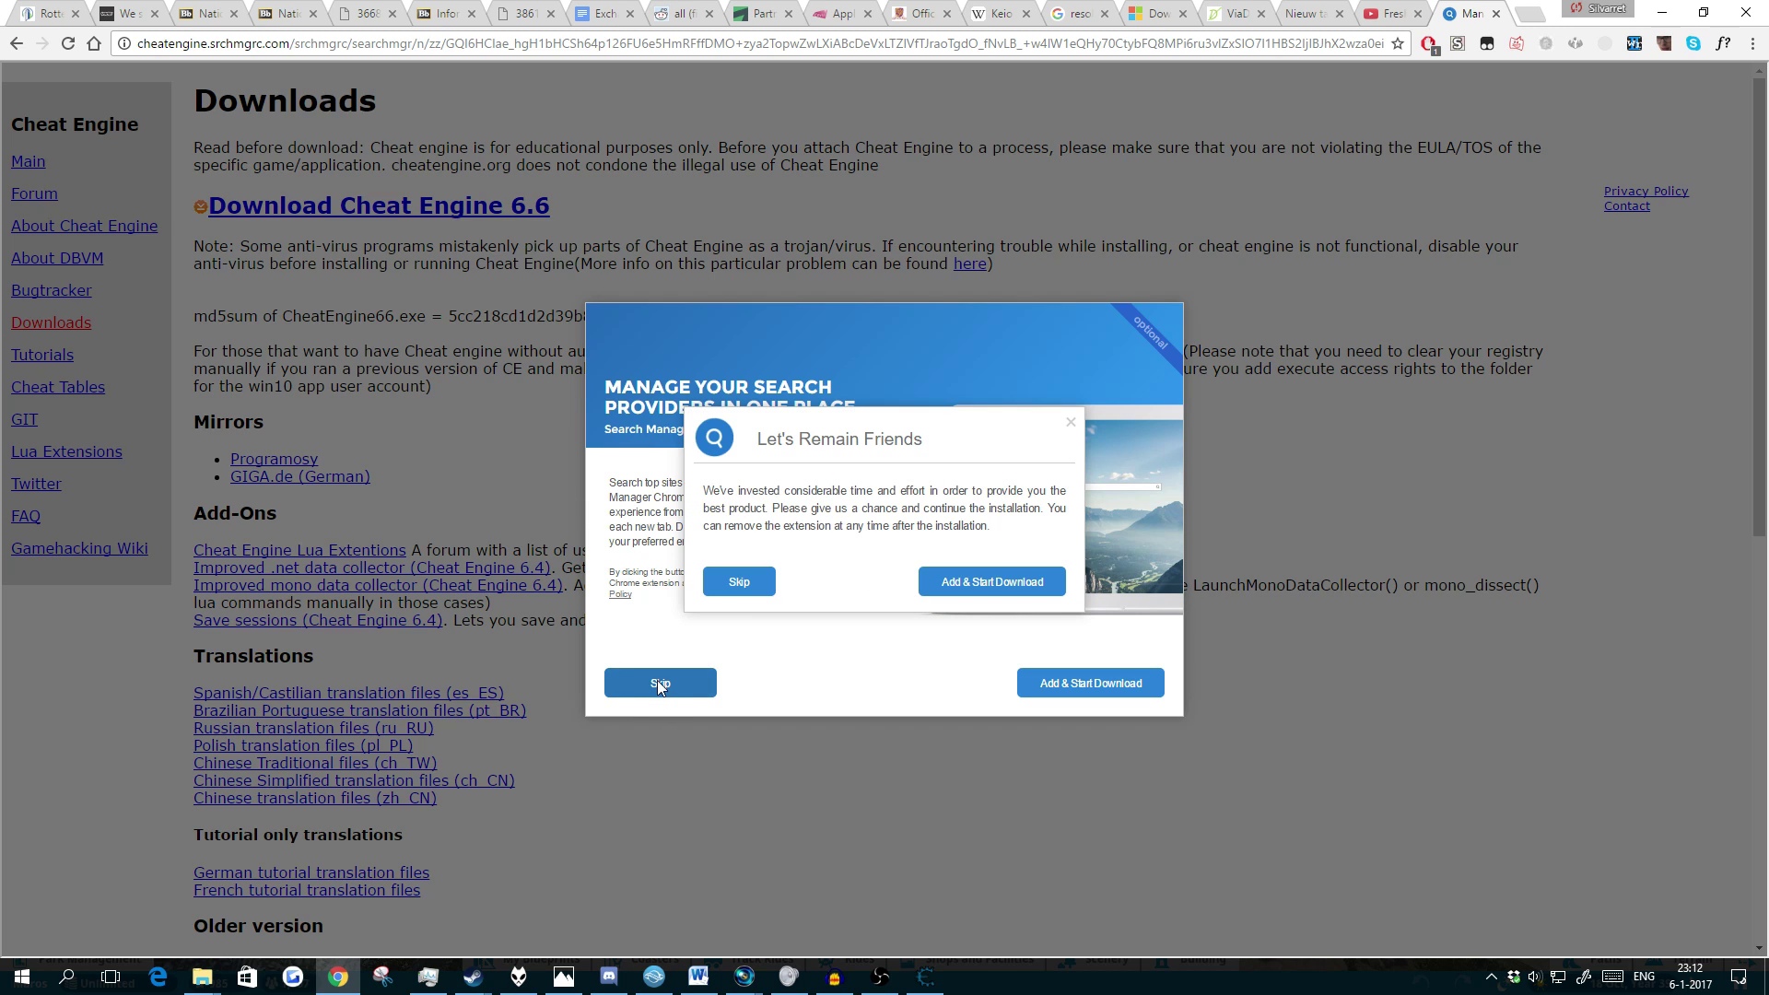
click(749, 584)
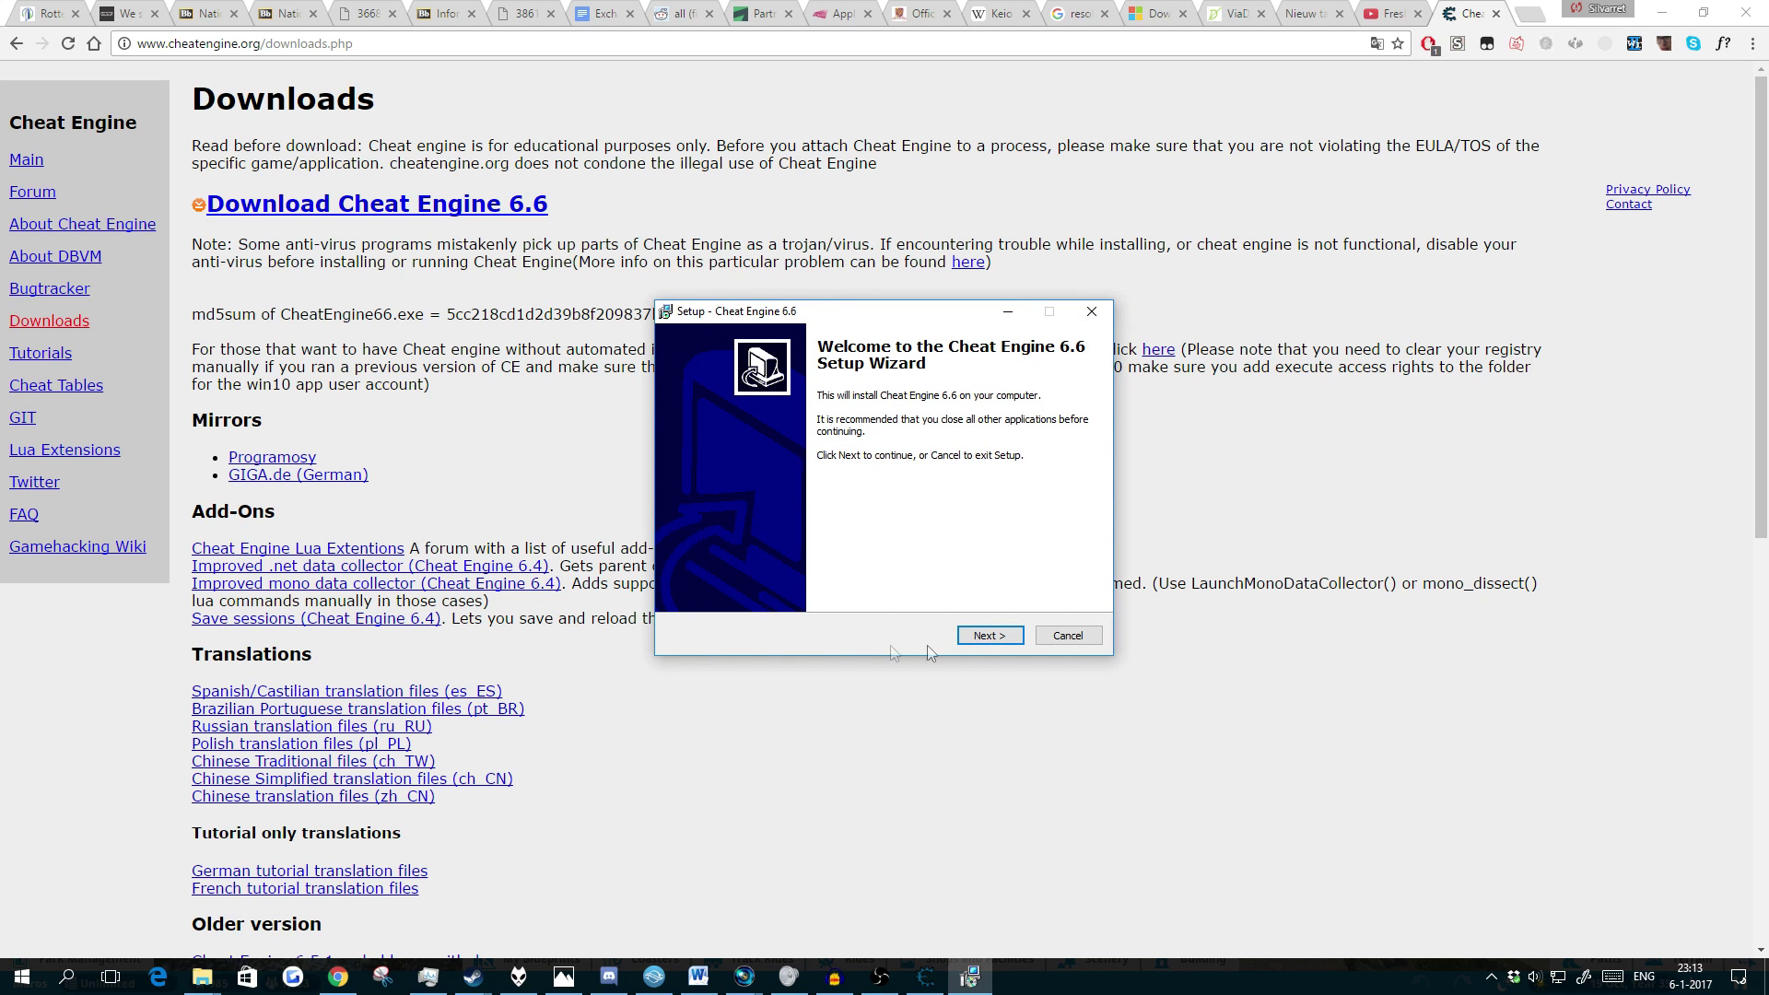
Step: Proceed through the Cheat Engine 6.6 setup with the licence accepted, the default install folder and a desktop icon, continuing past the Yahoo search offer
click(984, 636)
key(alt+a)
click(988, 635)
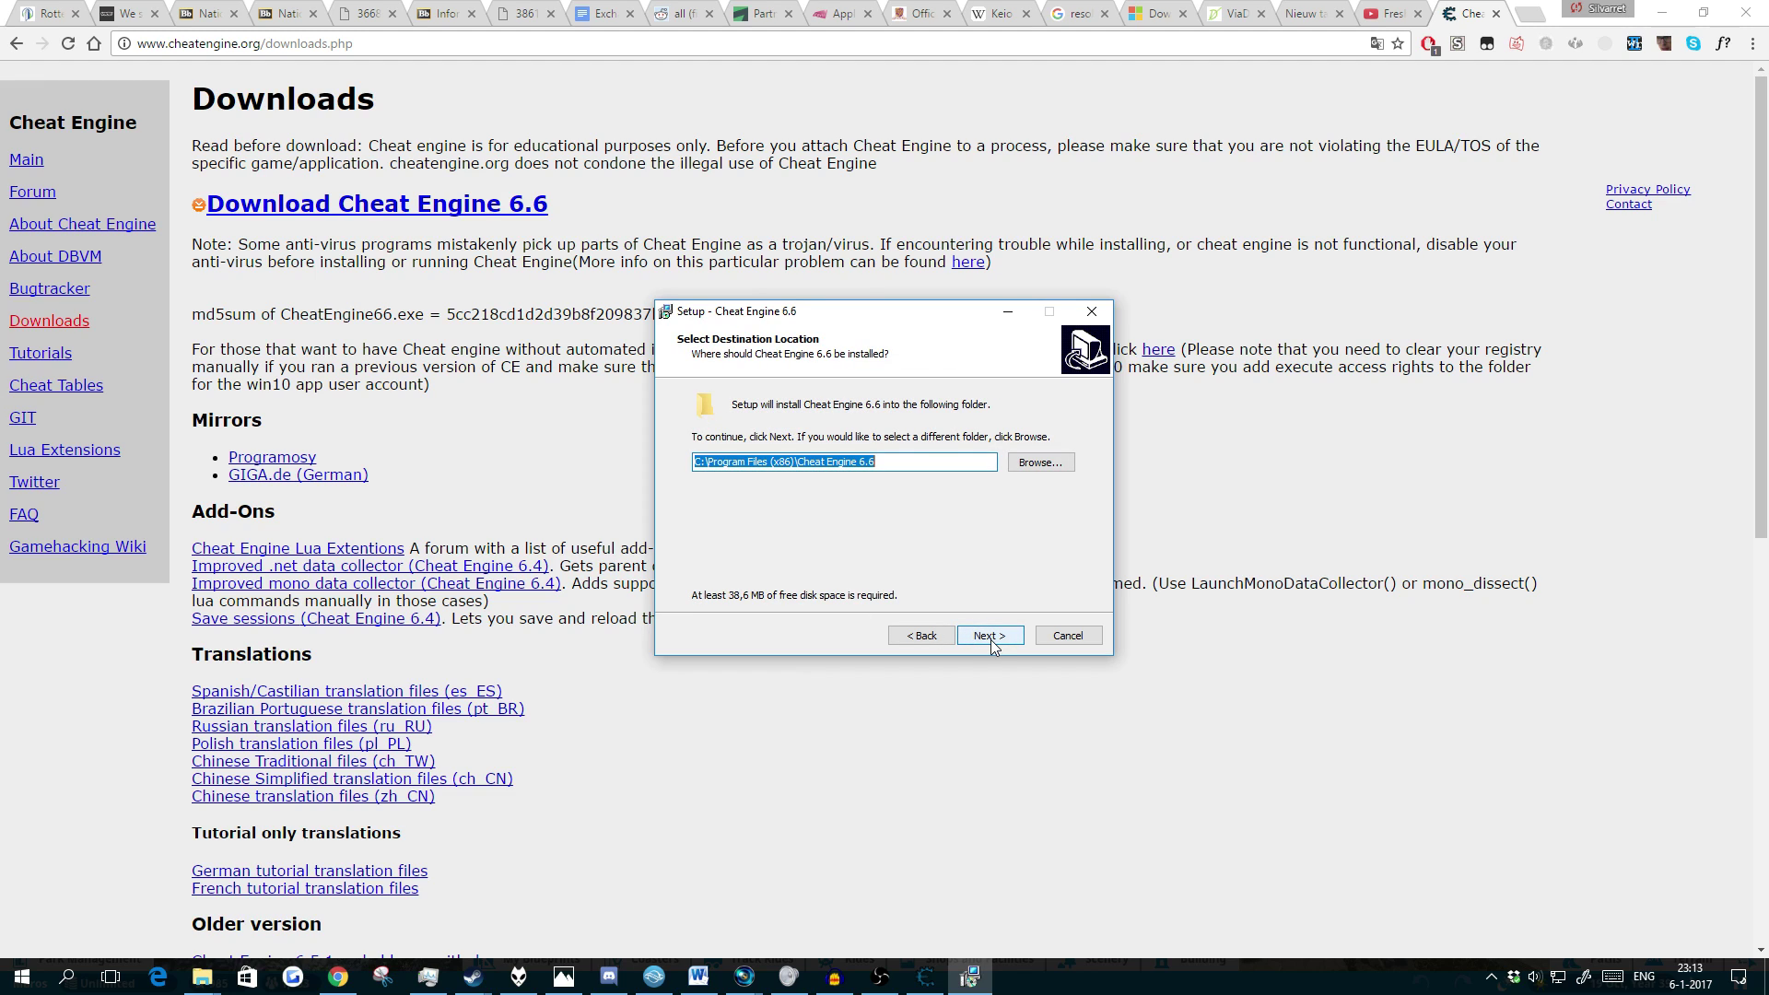
click(990, 636)
click(990, 636)
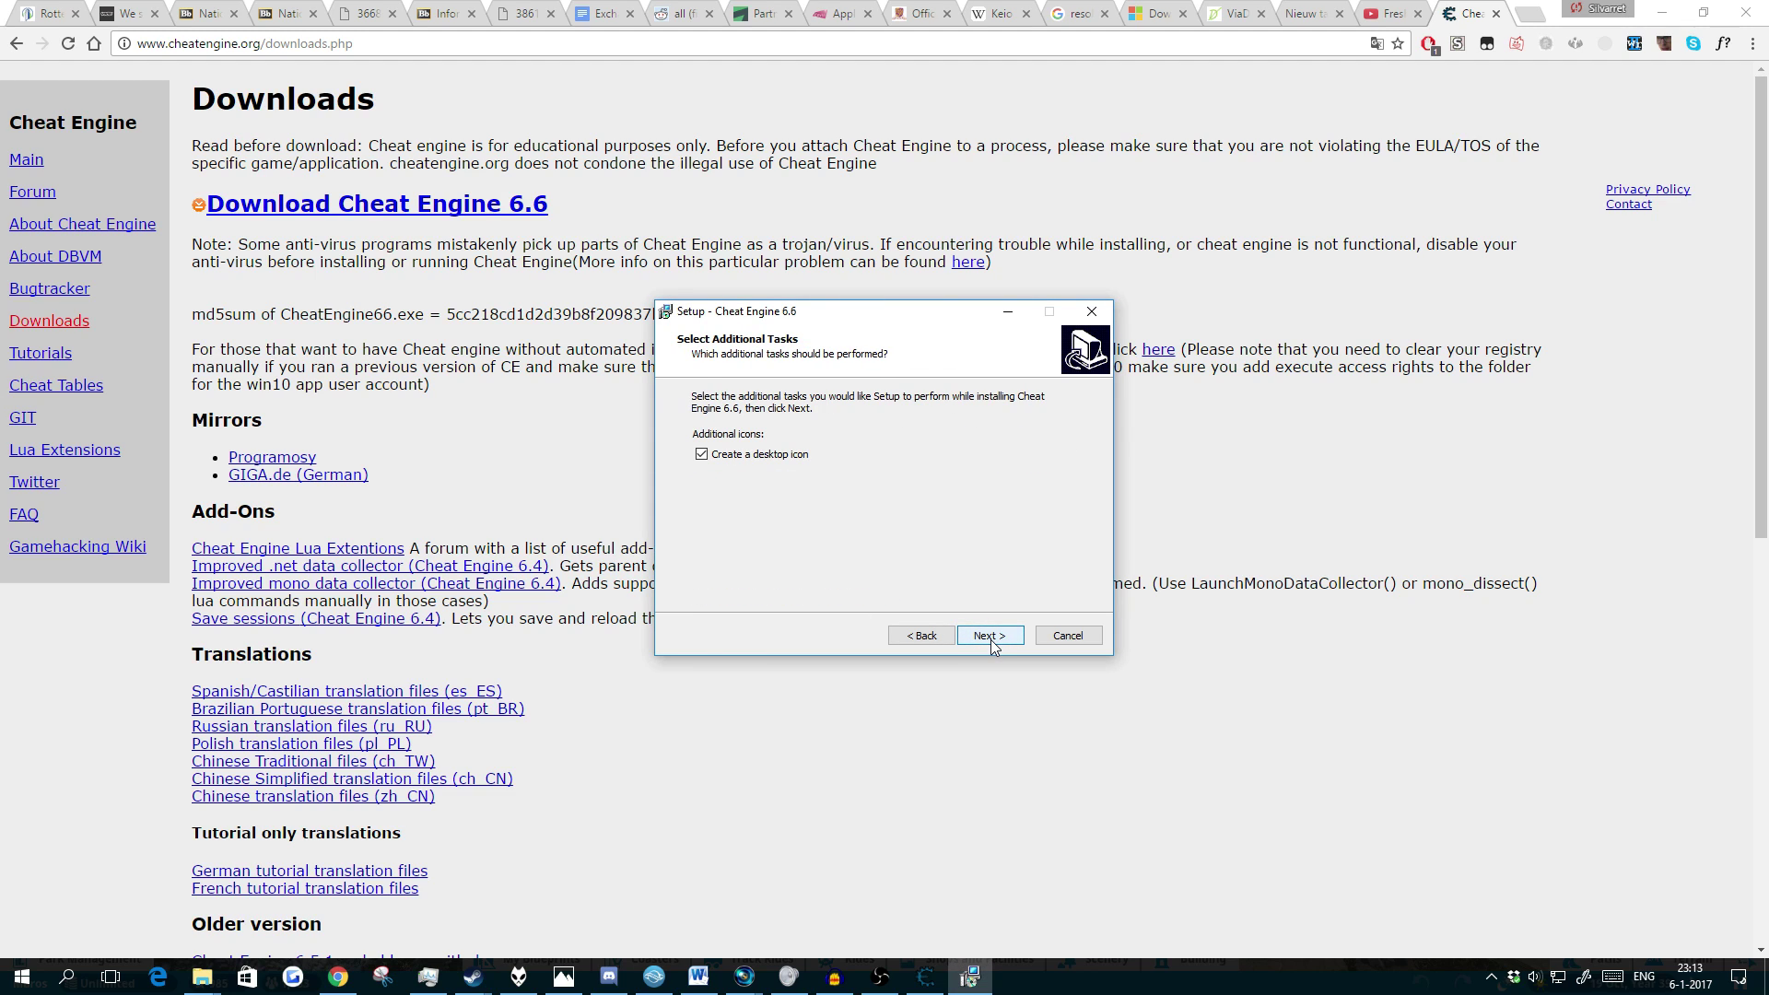
click(991, 640)
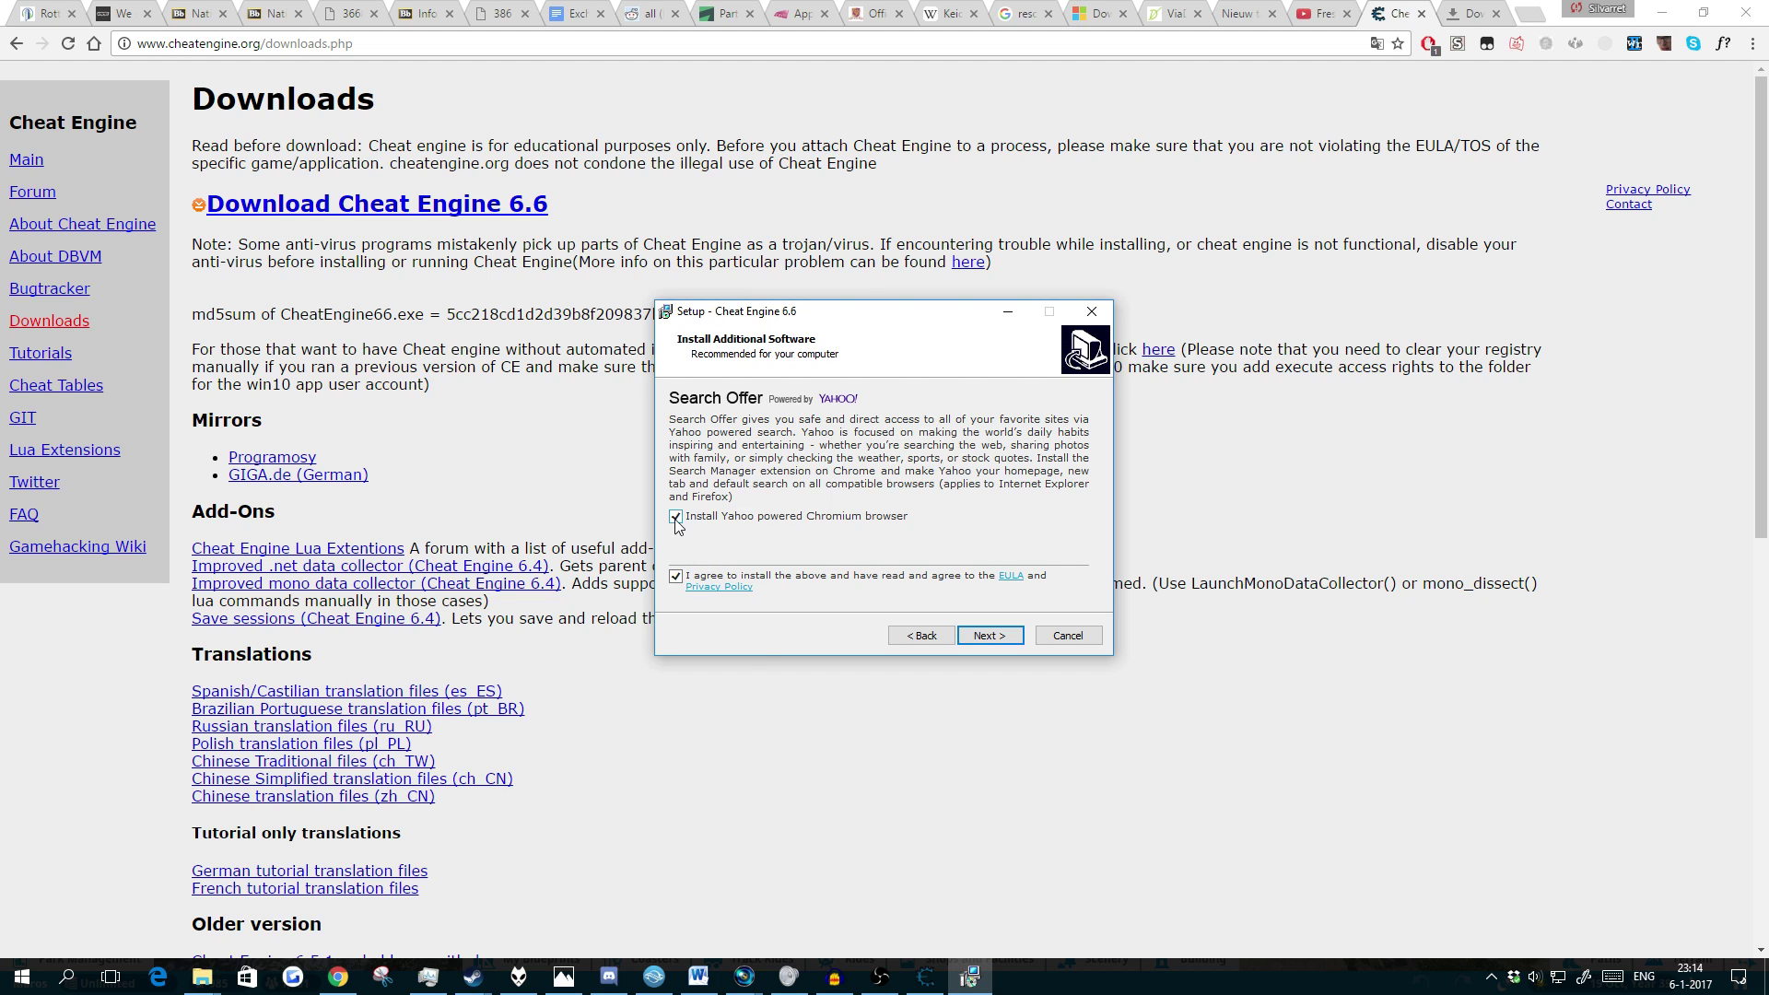
click(1018, 637)
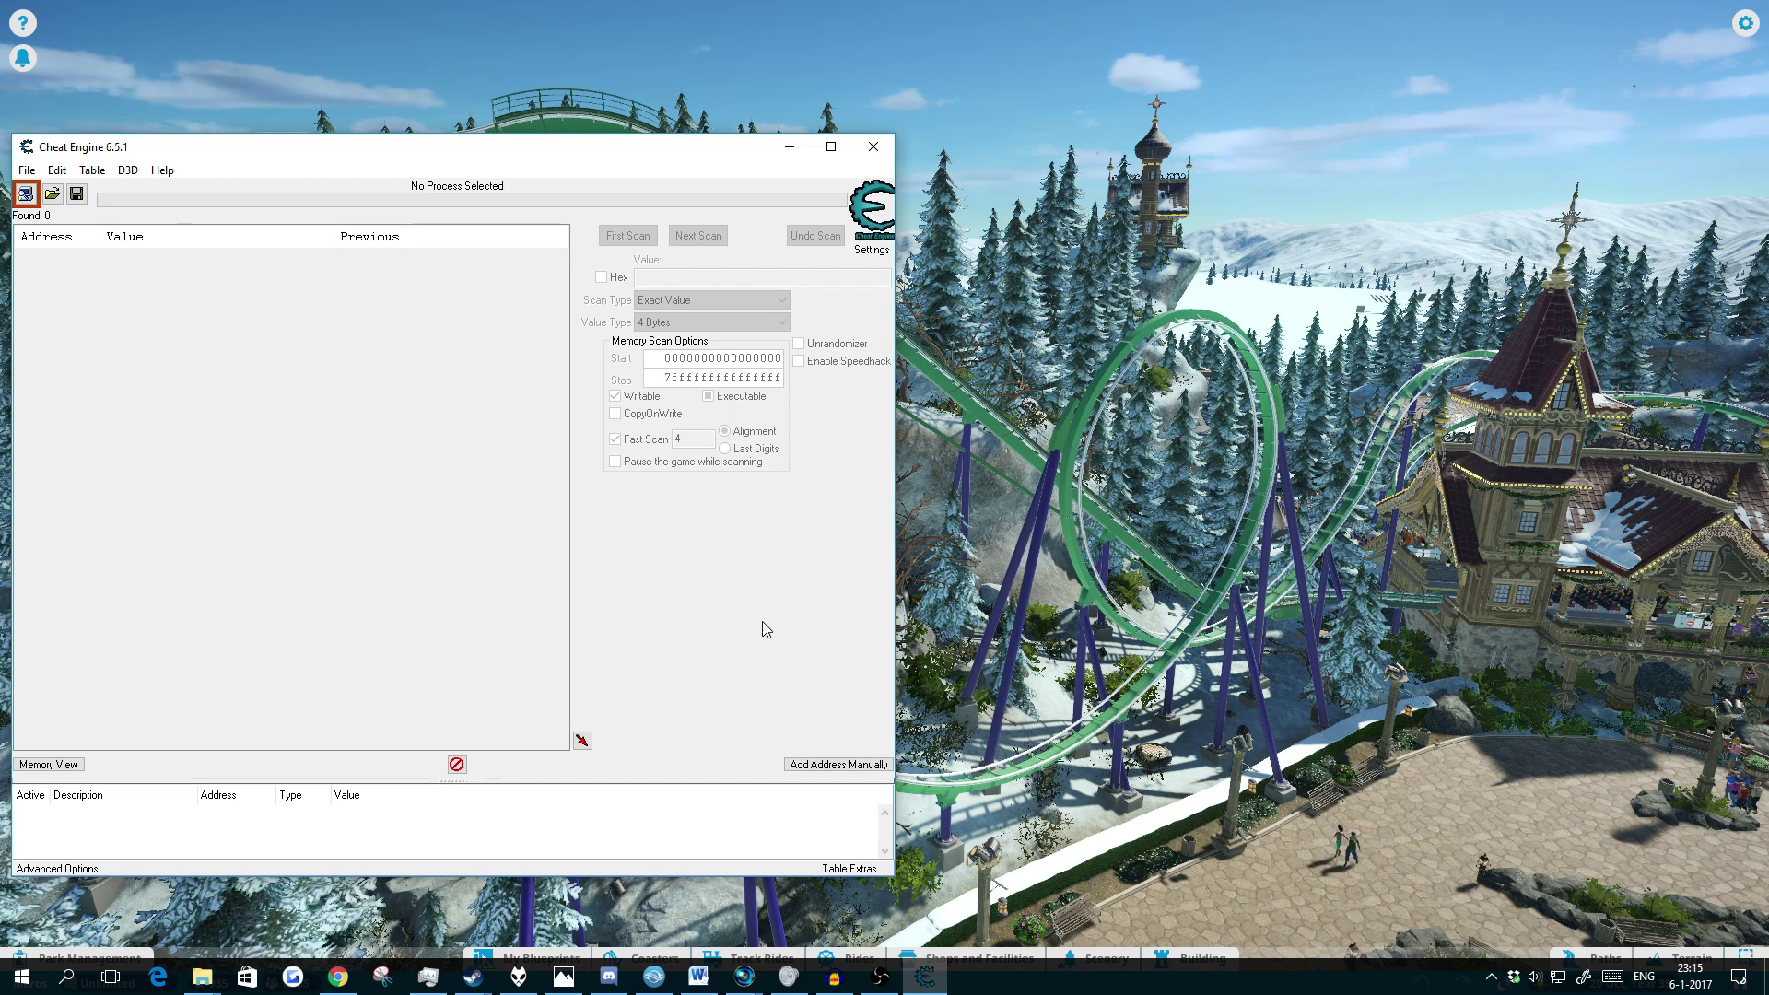
Step: Attach Cheat Engine to the running PlanetCoaster.exe process
click(24, 196)
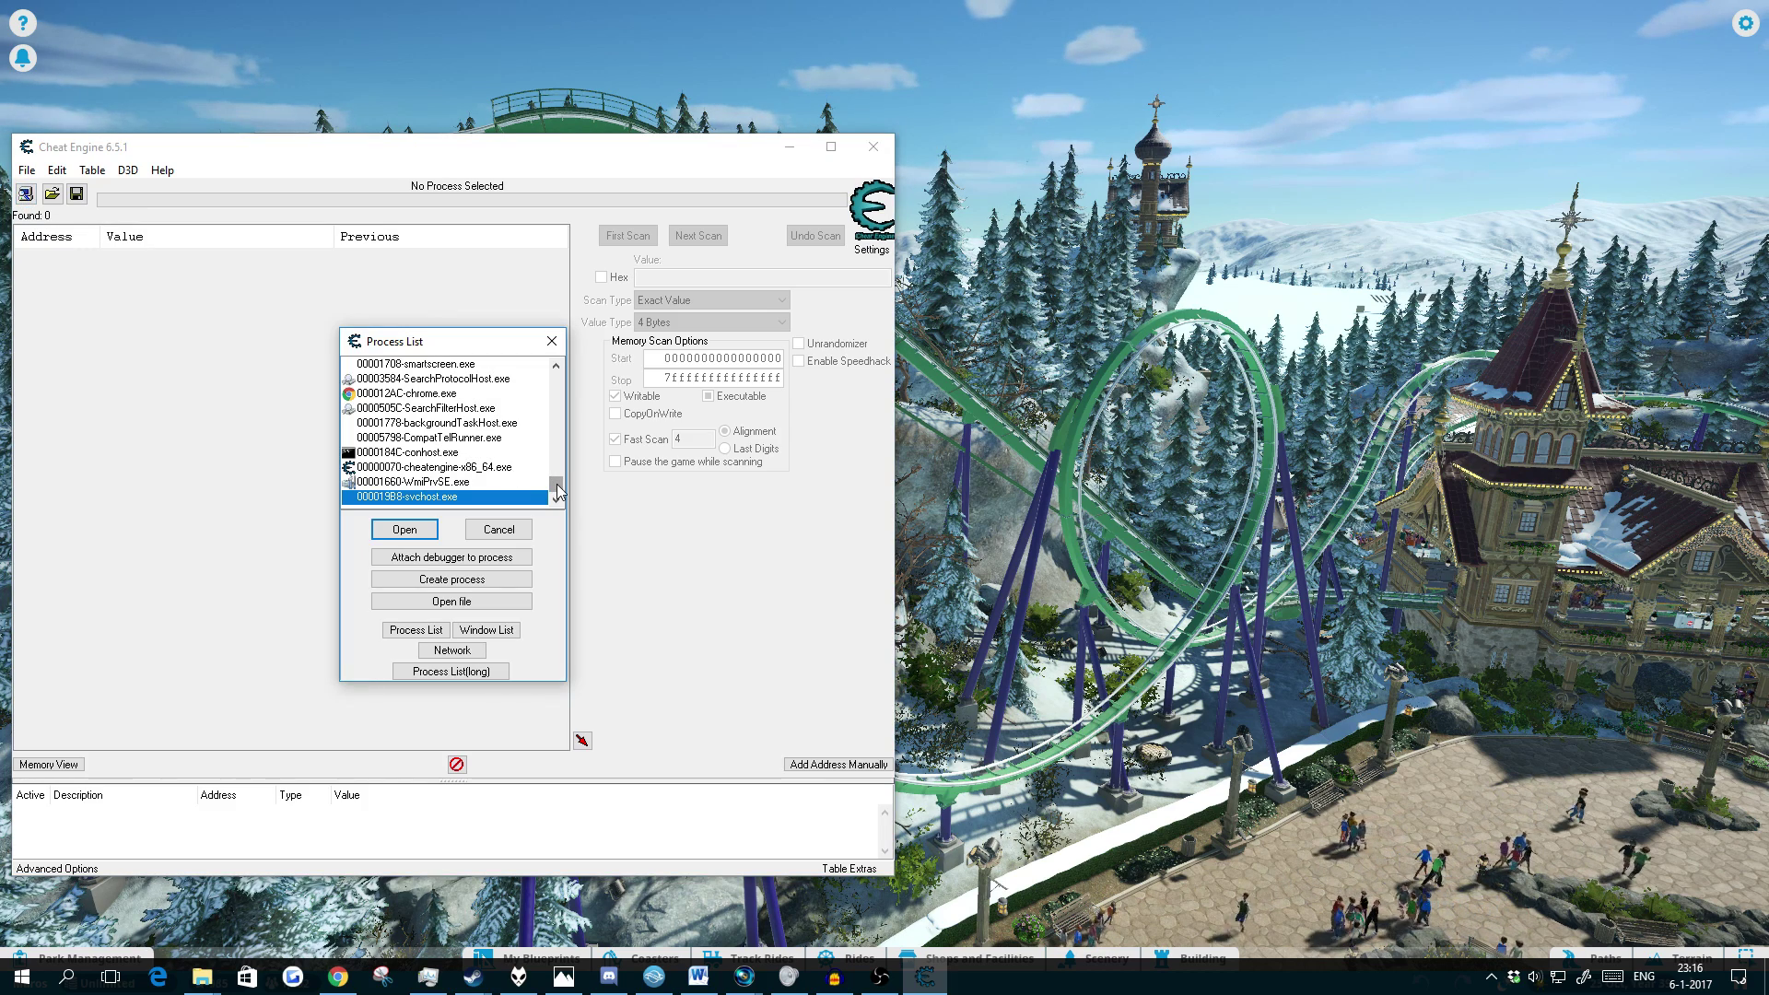
scroll(554, 479, up, 3)
drag(556, 485, 536, 467)
click(424, 437)
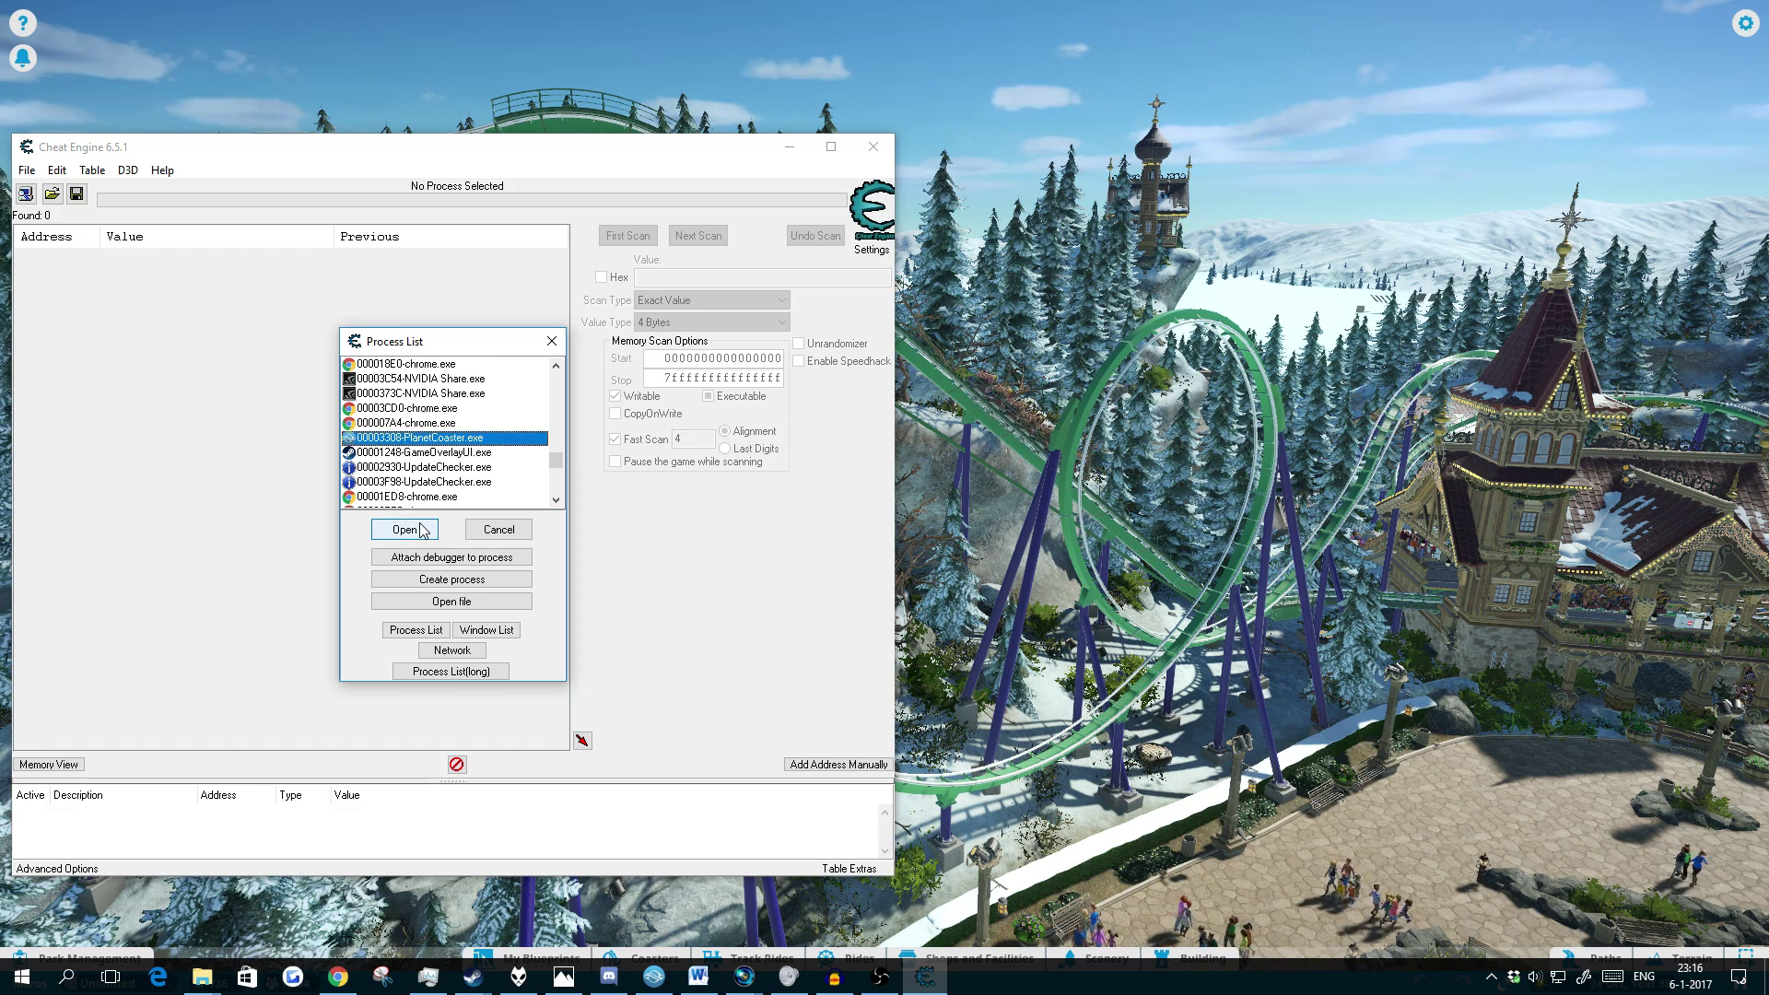
click(419, 530)
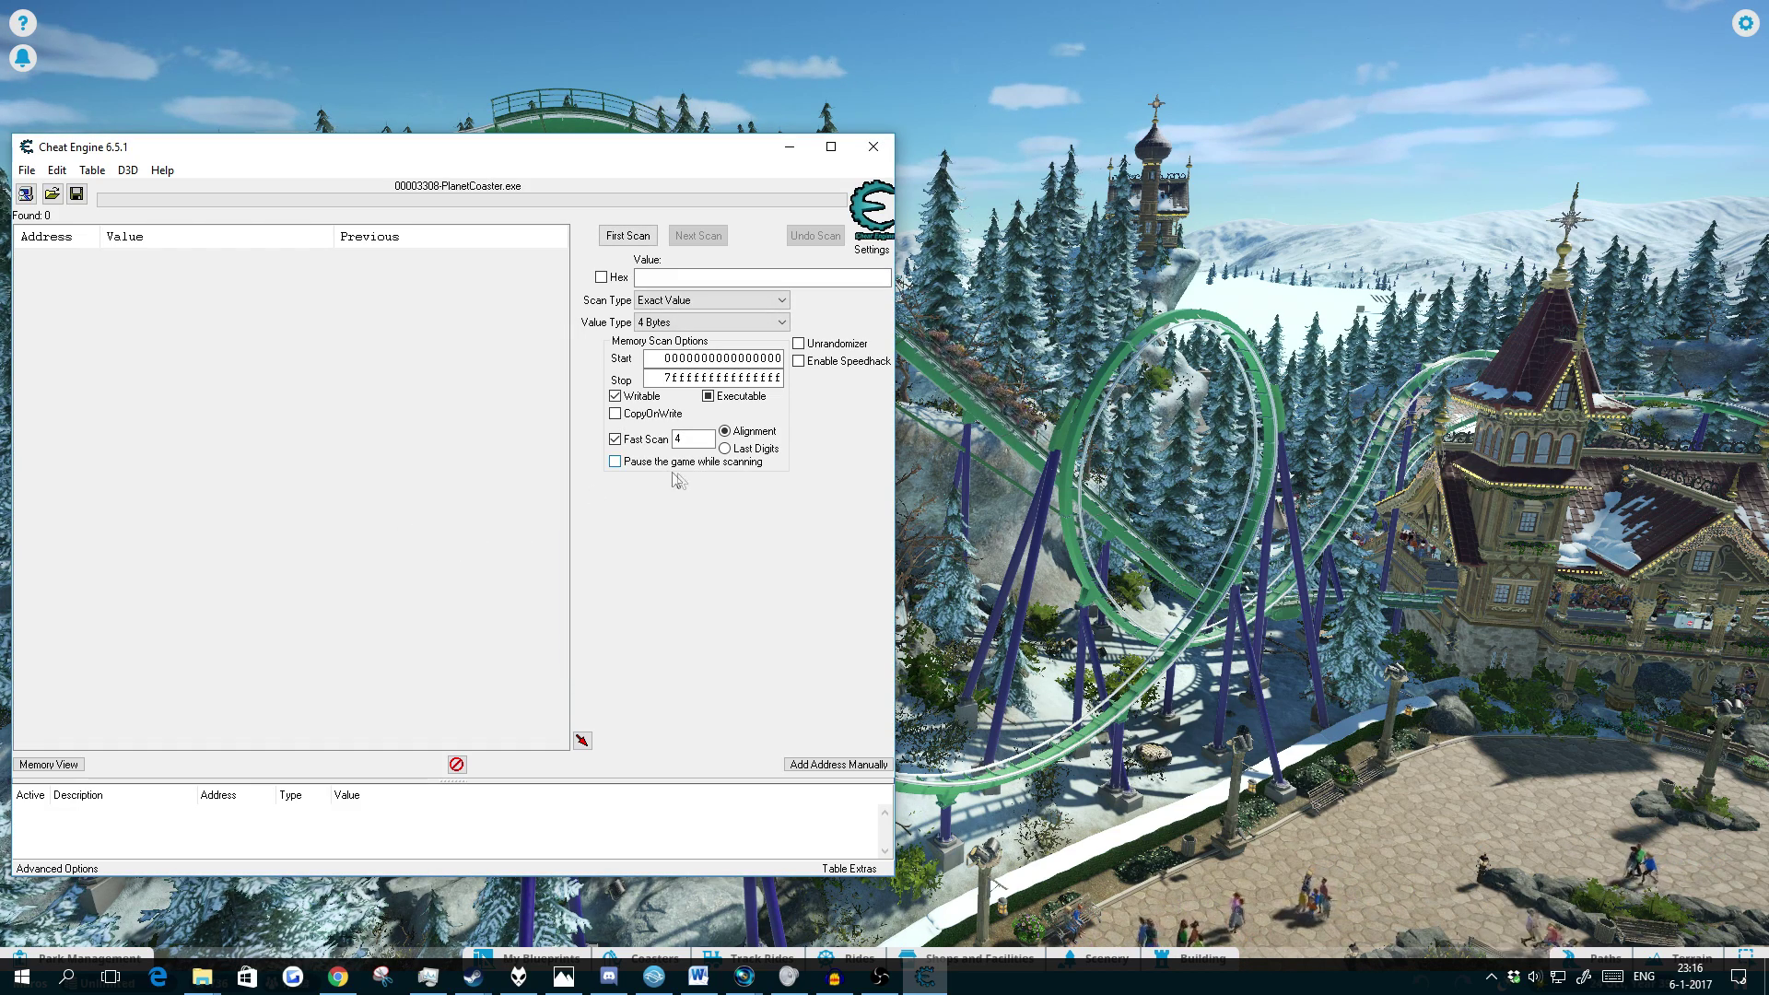
Step: Enable Speedhack and try speeds of 0.5 and 2.0 with the speed slider
click(797, 361)
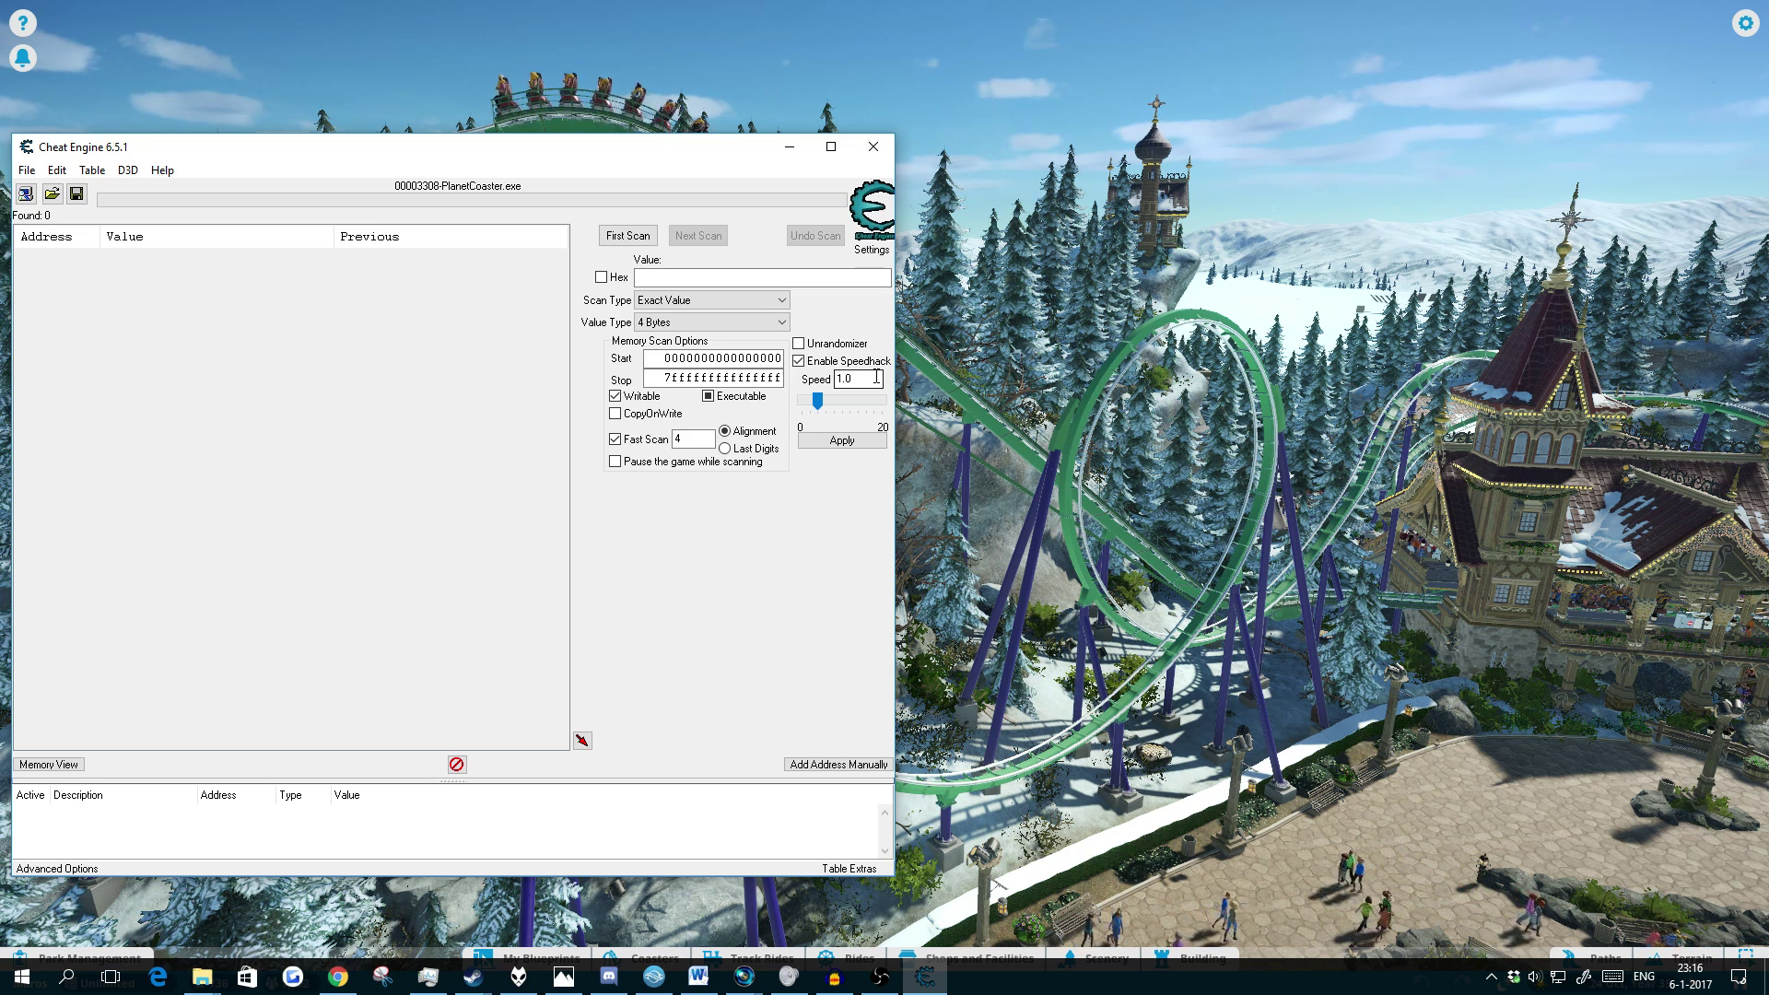
drag(817, 400, 812, 401)
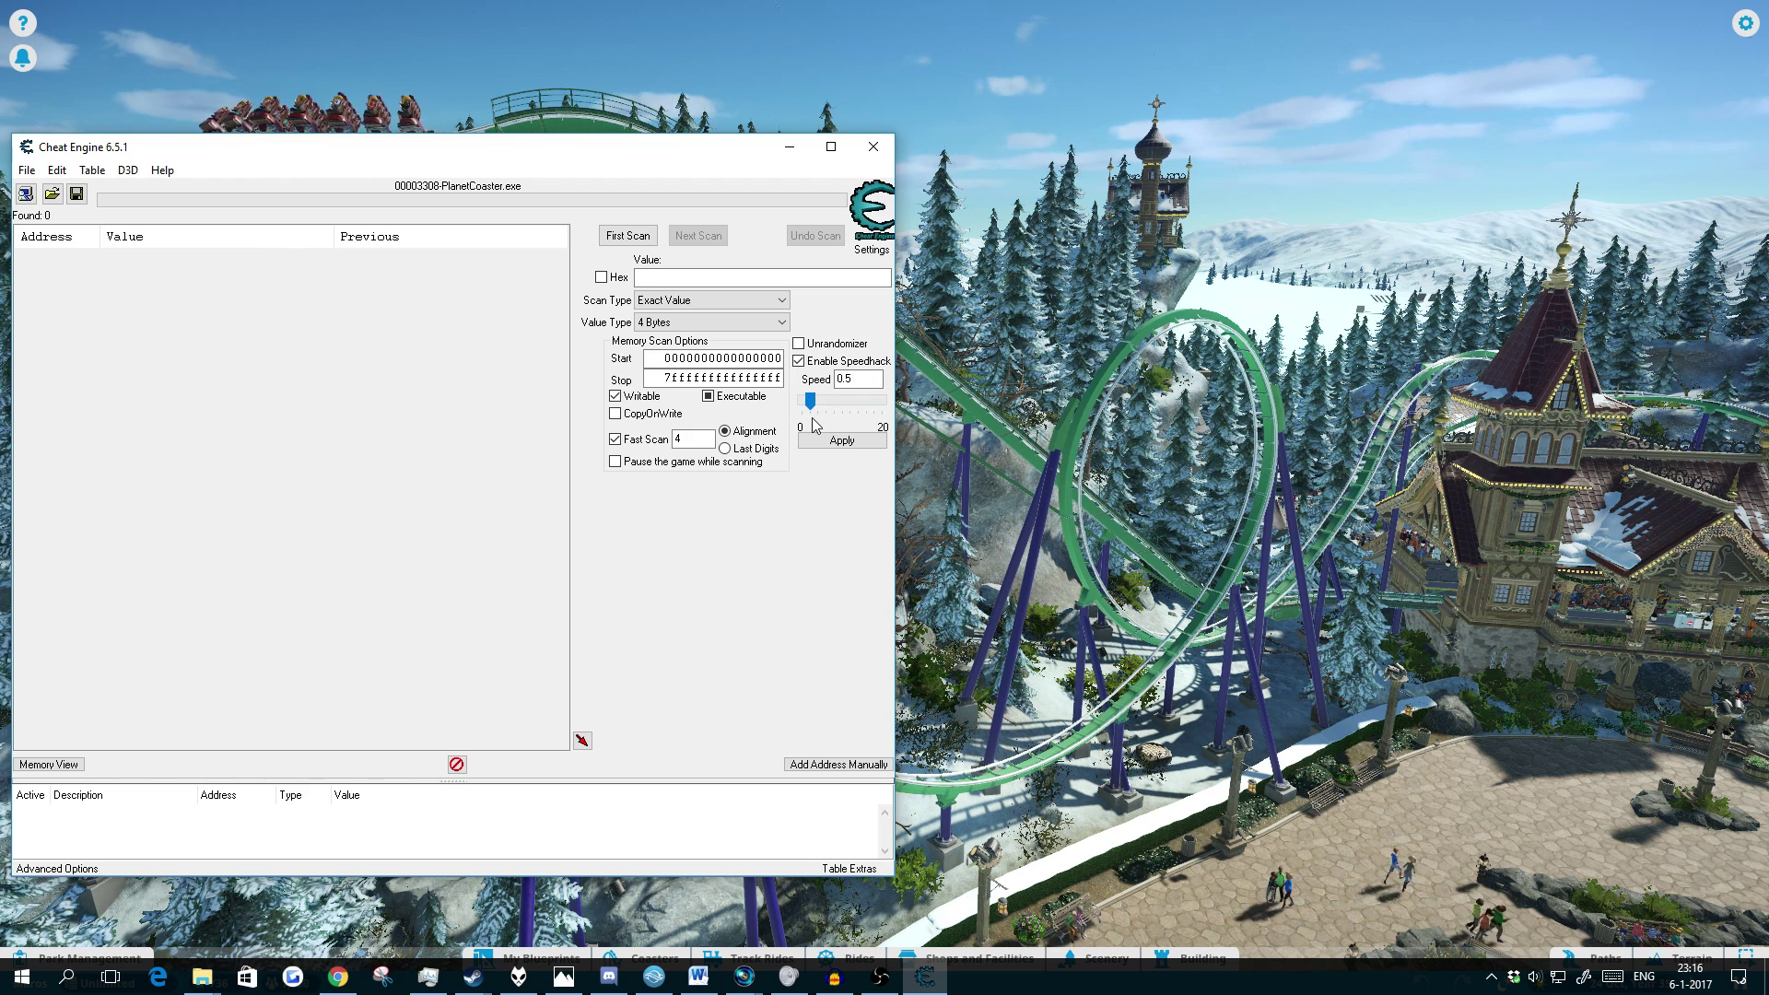
drag(811, 401, 826, 406)
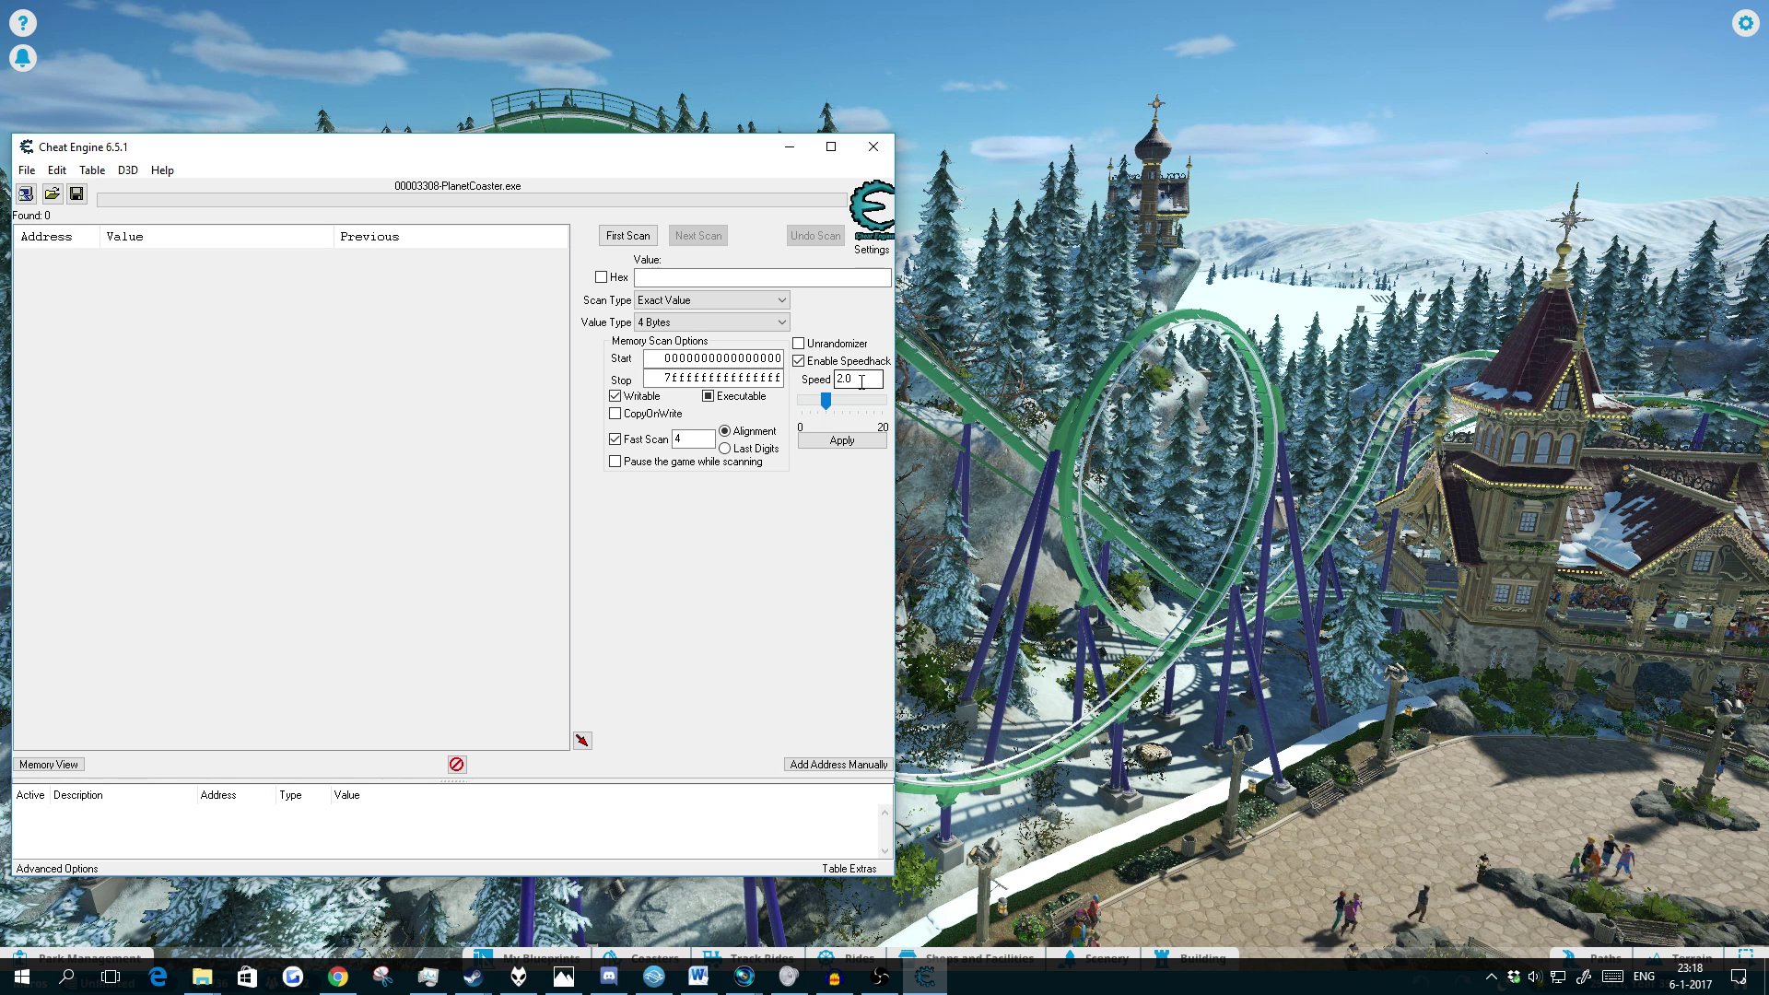
Step: Set the Speedhack speed to 0.25 and apply it to the game
double_click(862, 382)
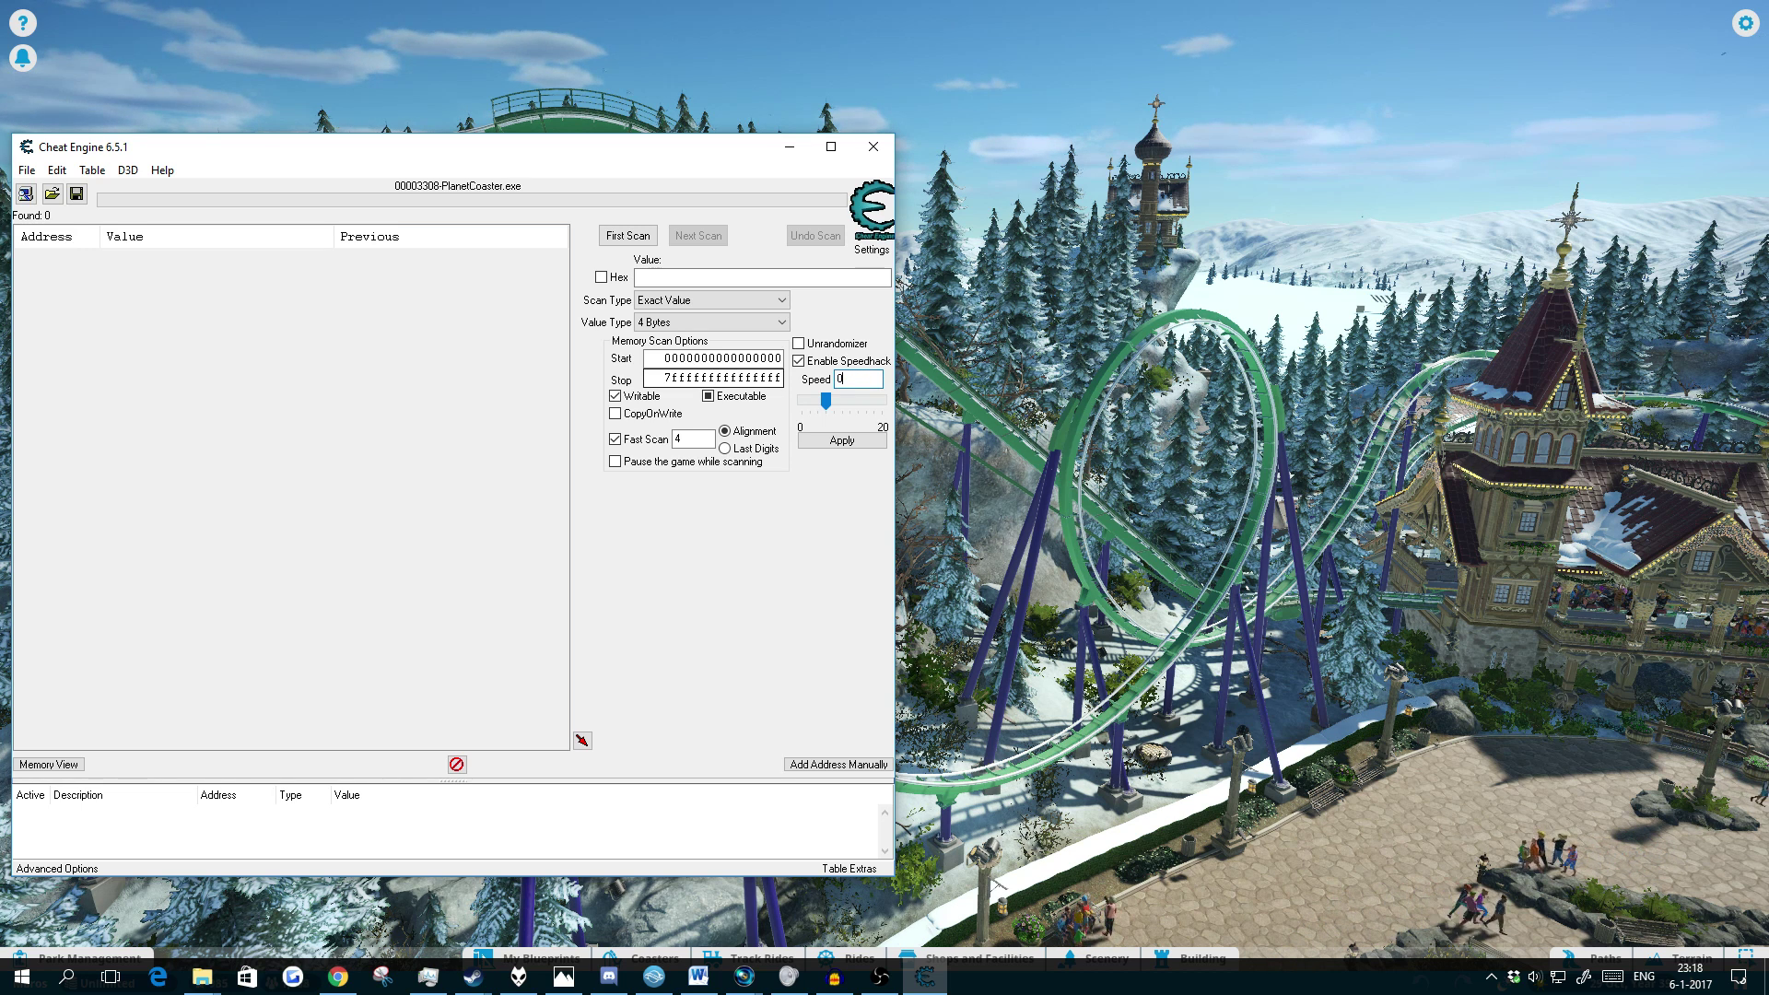
text(0.25)
key(ctrl+a)
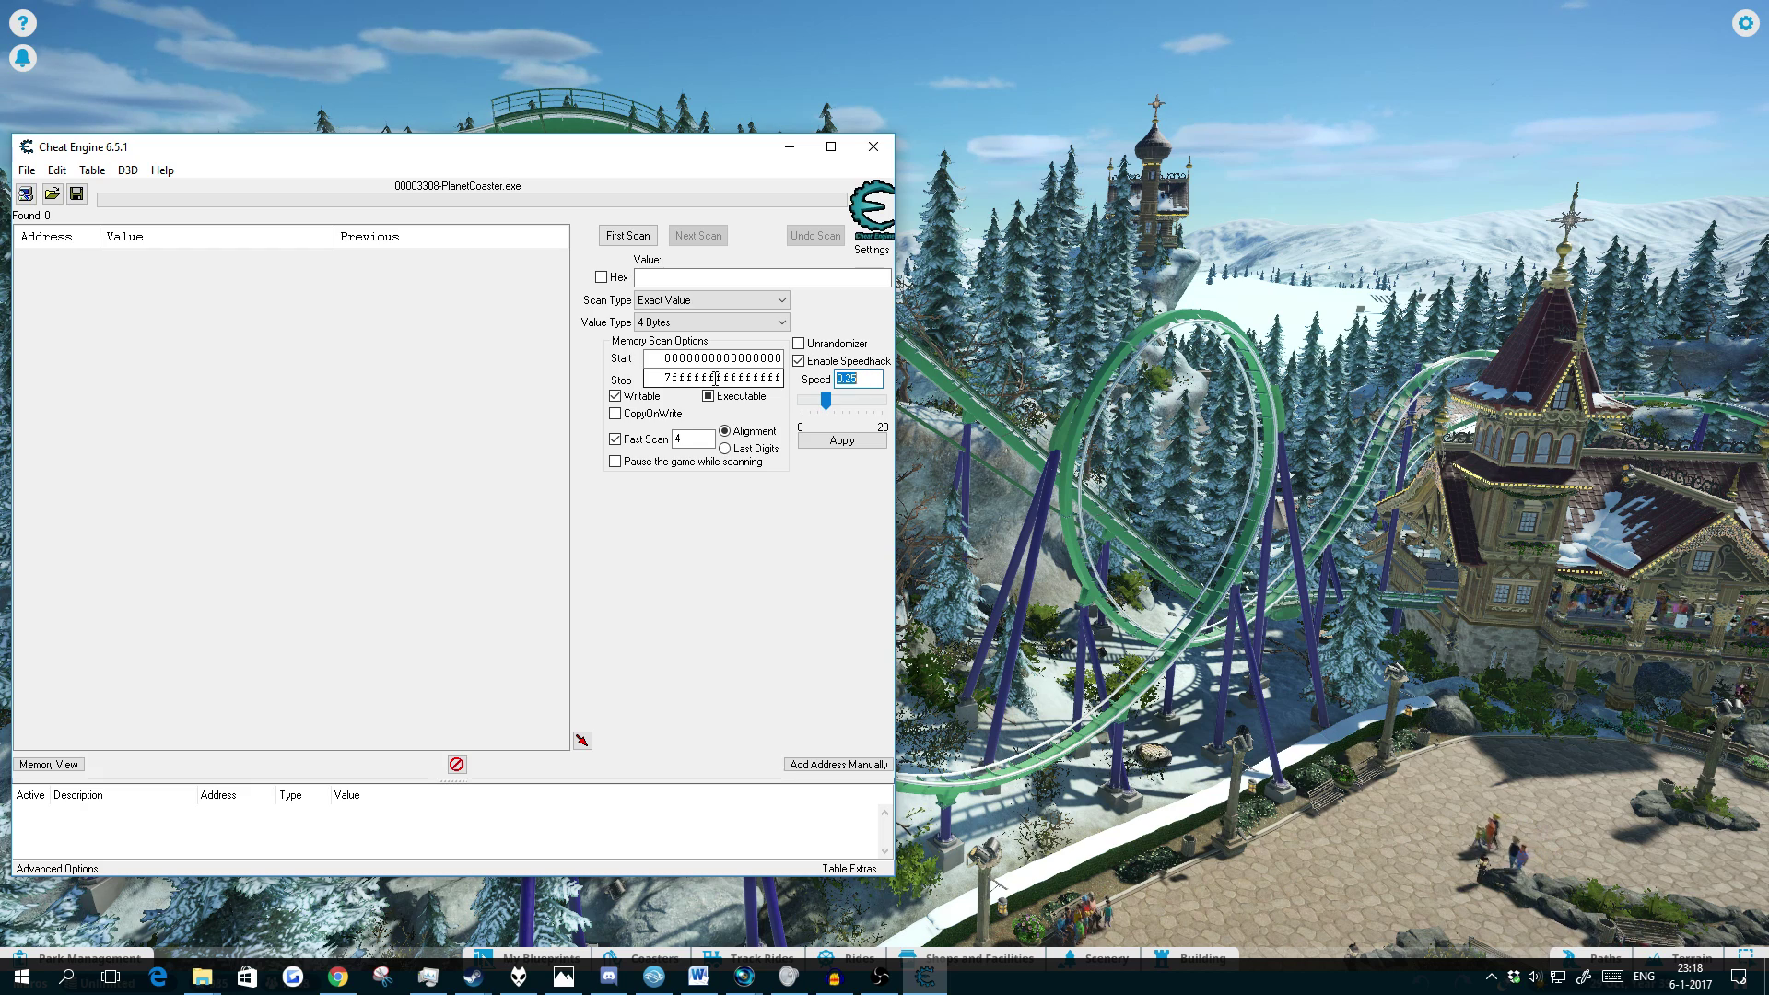
click(840, 441)
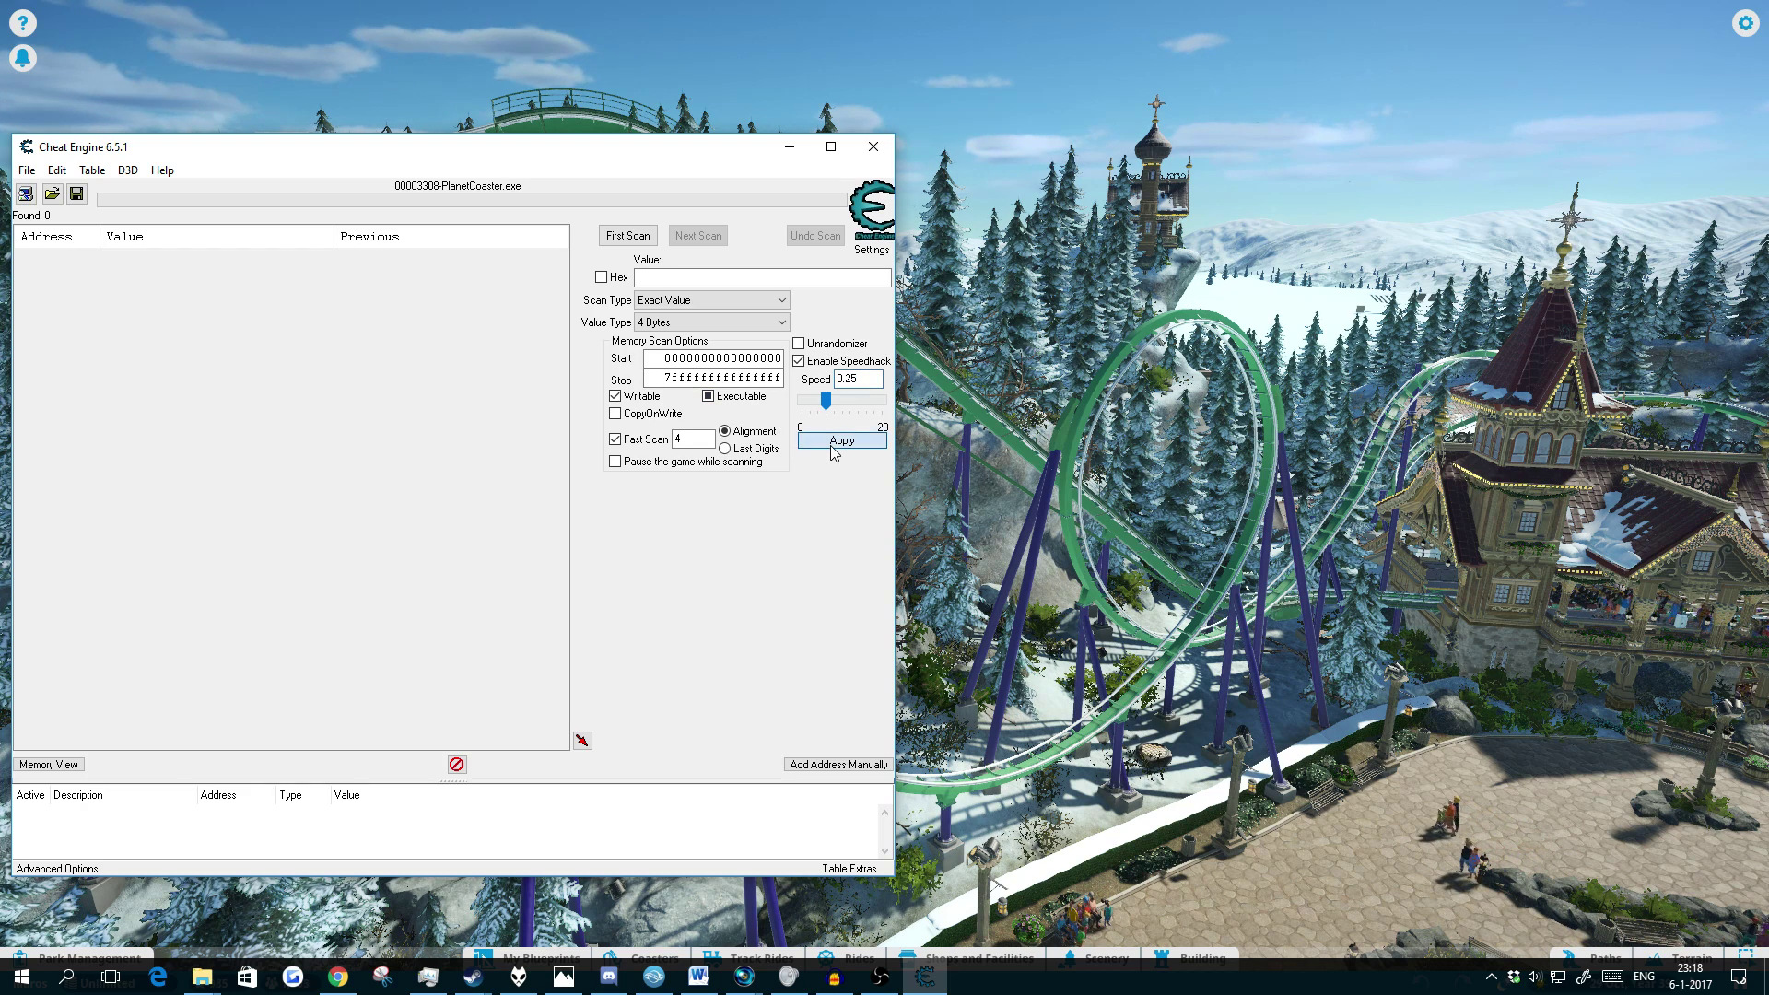
Step: Switch to Planet Coaster, view the roller coaster from several distances and angles, and return to Cheat Engine
click(1053, 613)
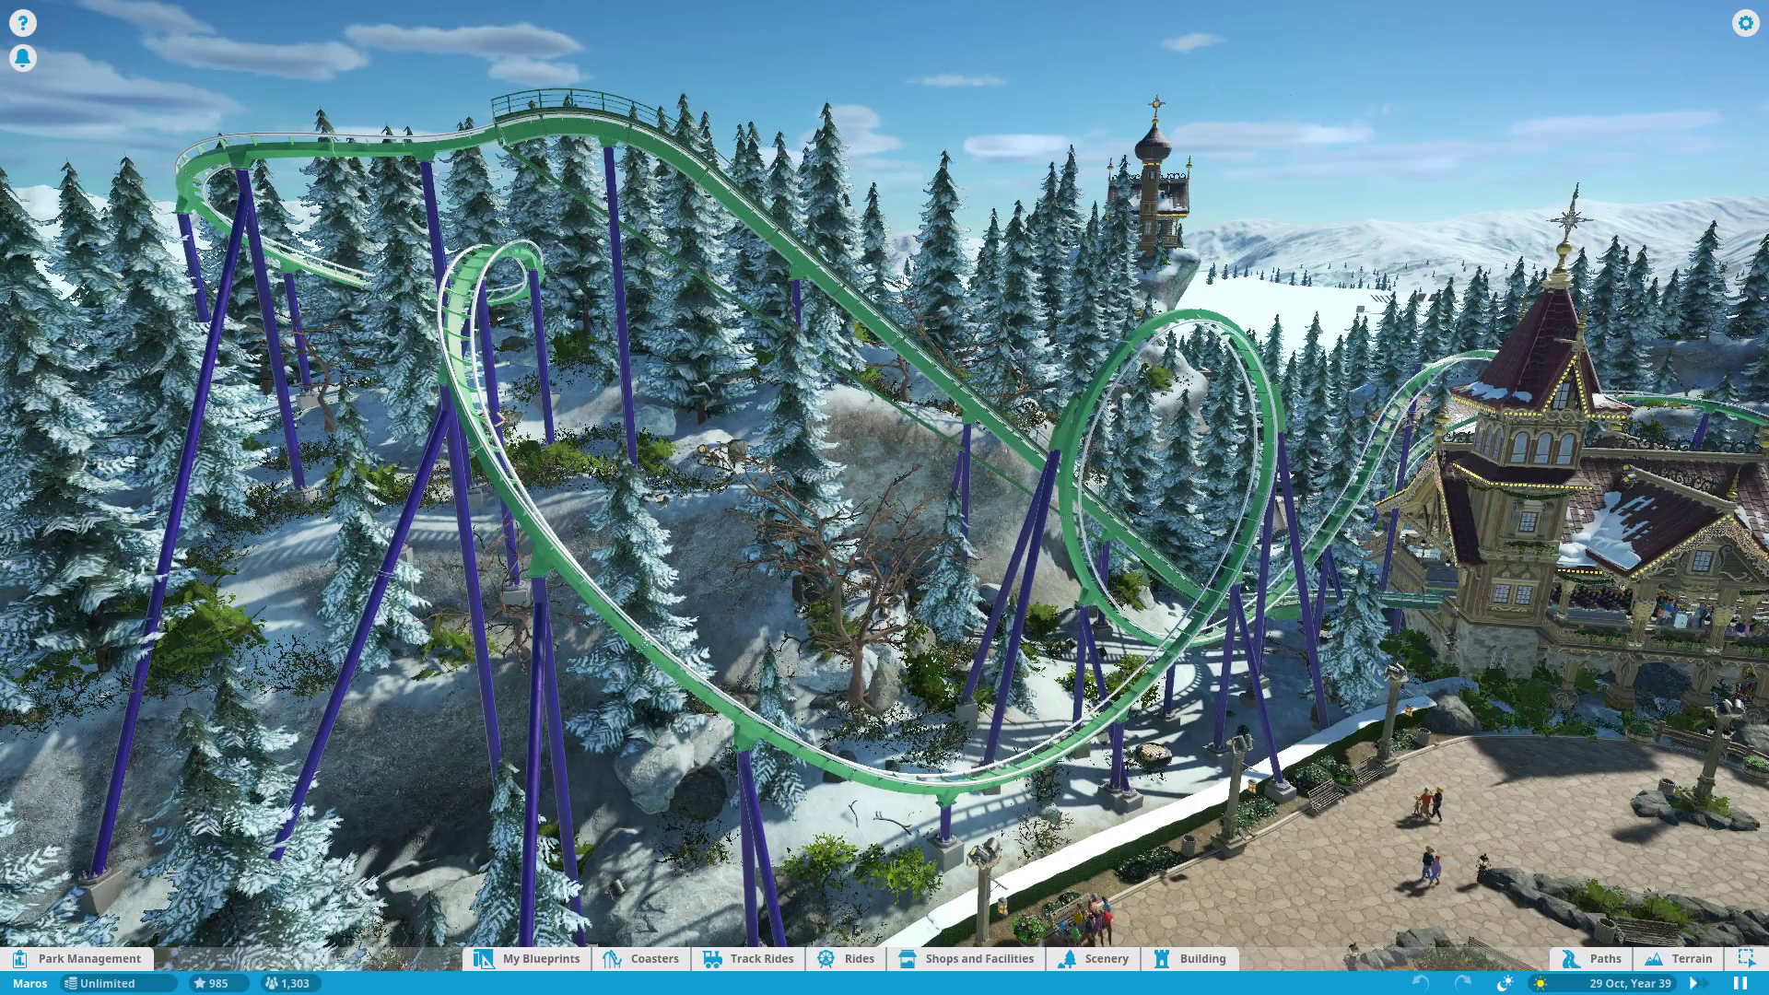
scroll(1013, 606, up, 5)
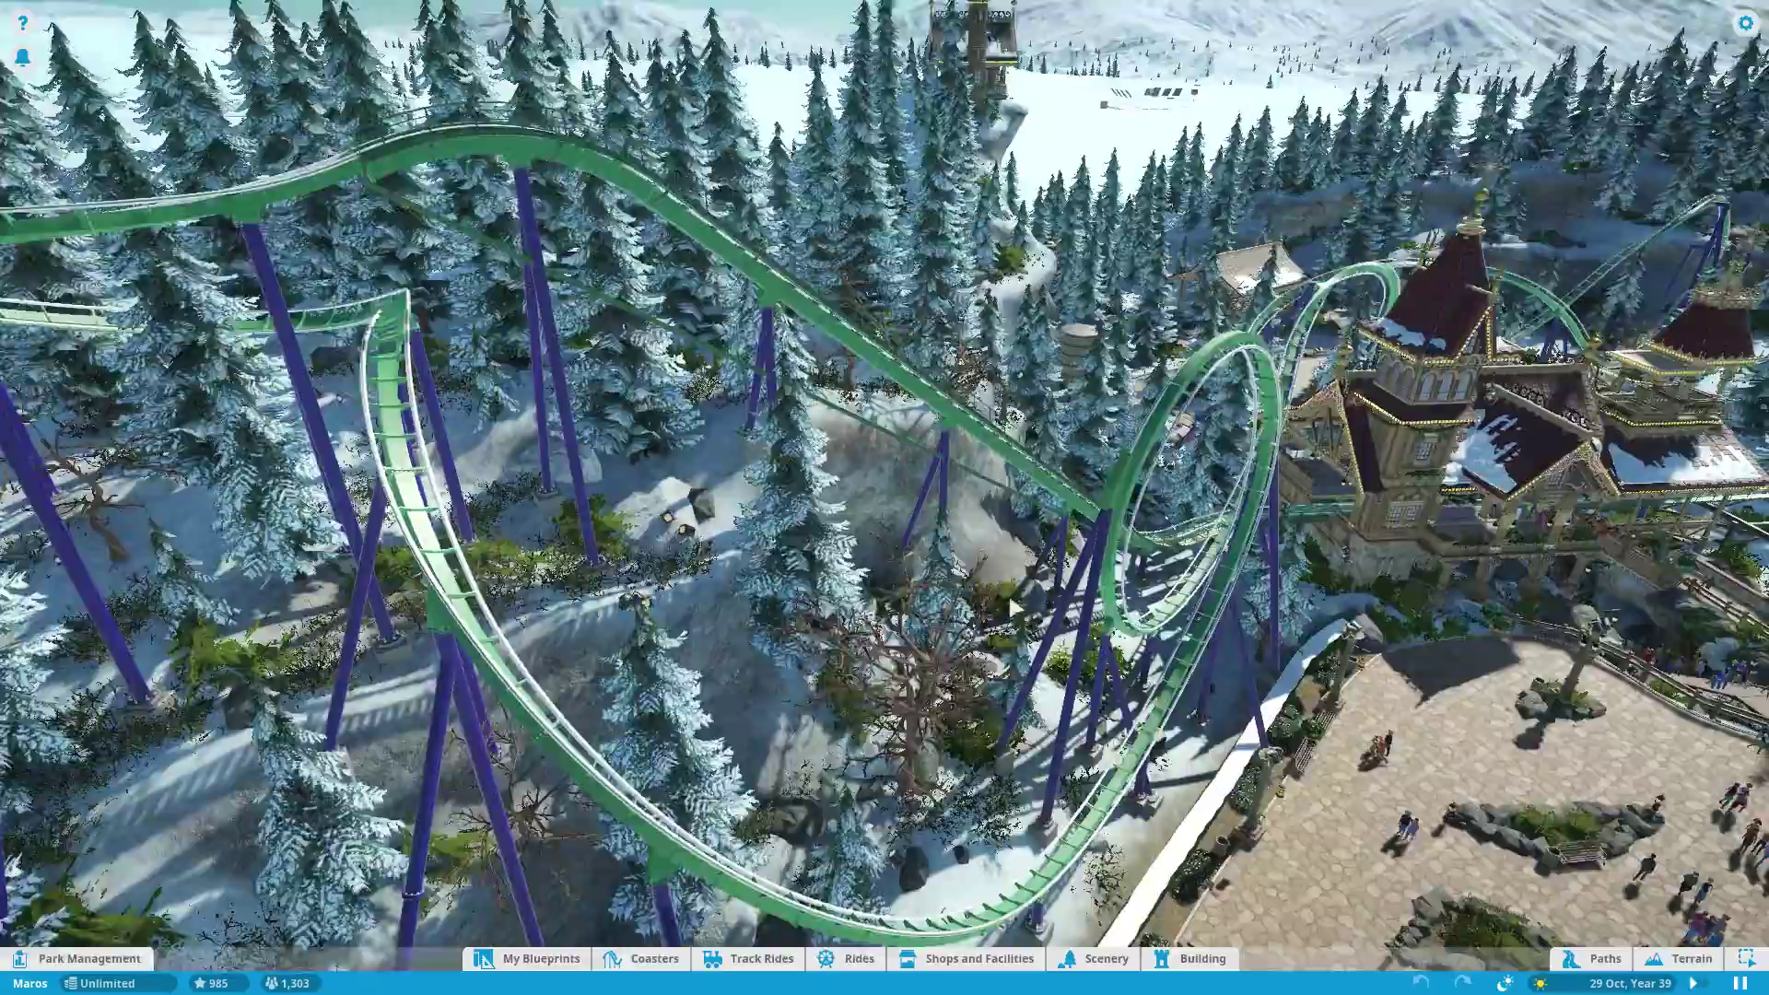
scroll(1014, 608, down, 5)
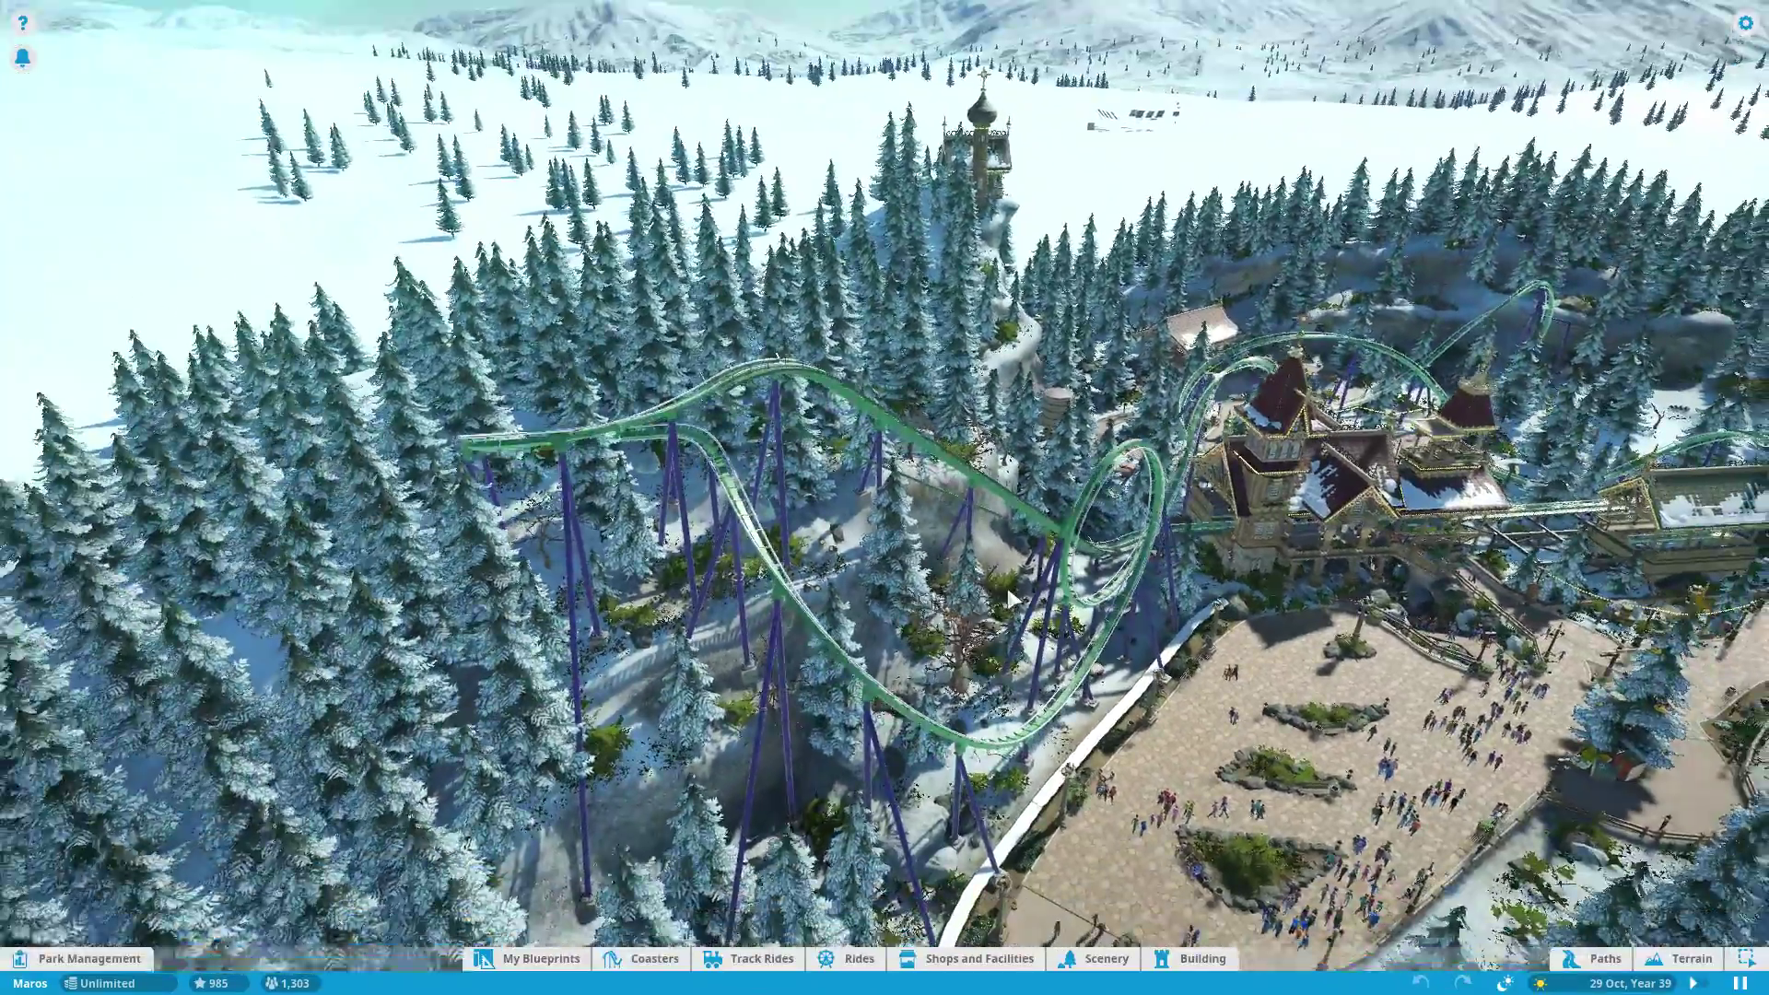
scroll(1008, 598, down, 5)
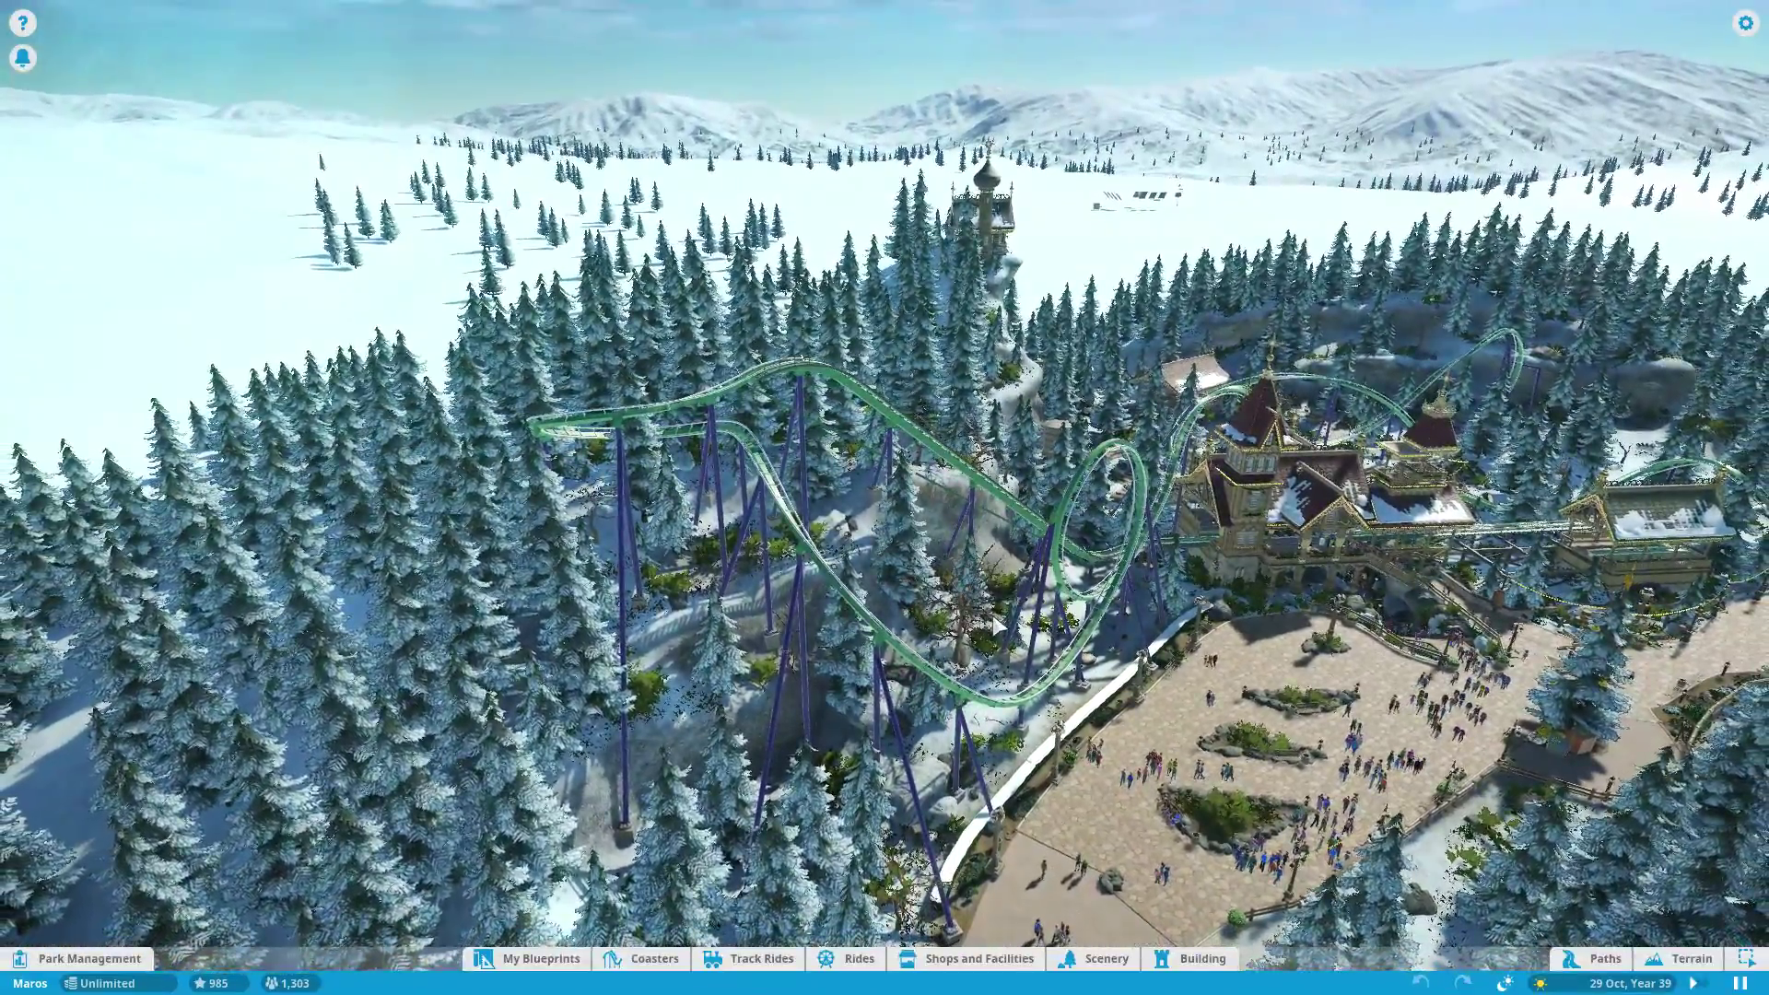
scroll(993, 627, up, 2)
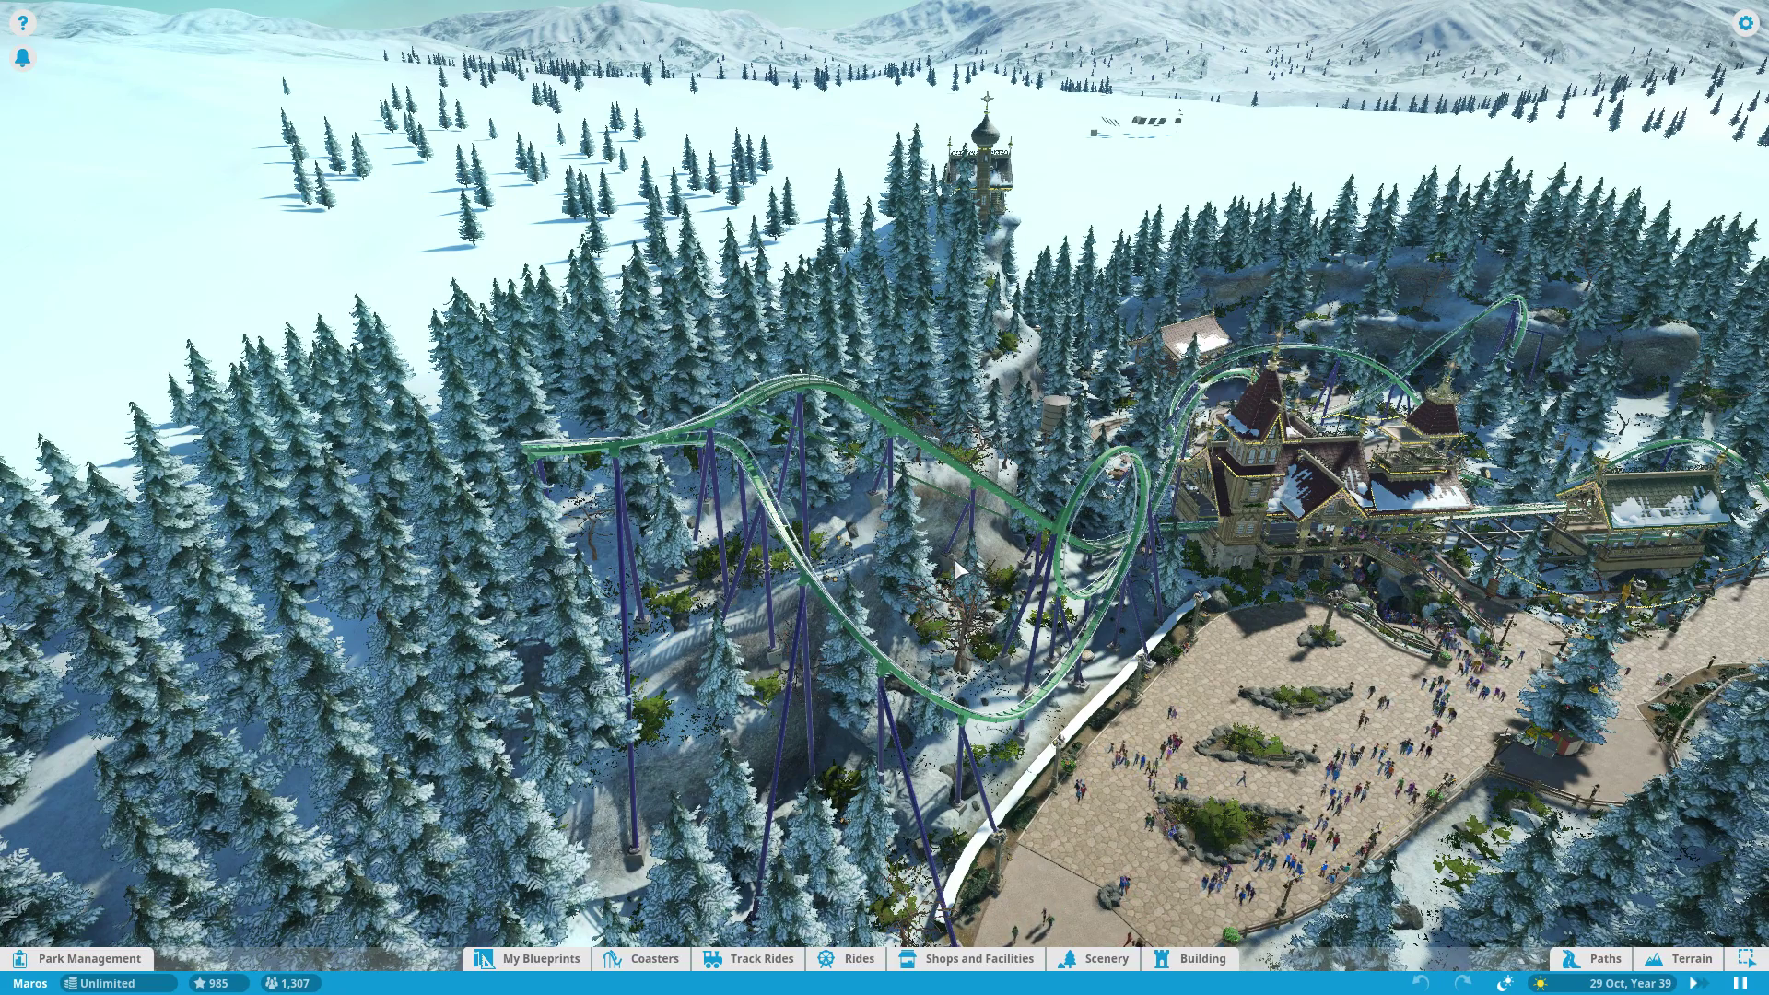
drag(959, 567, 857, 525)
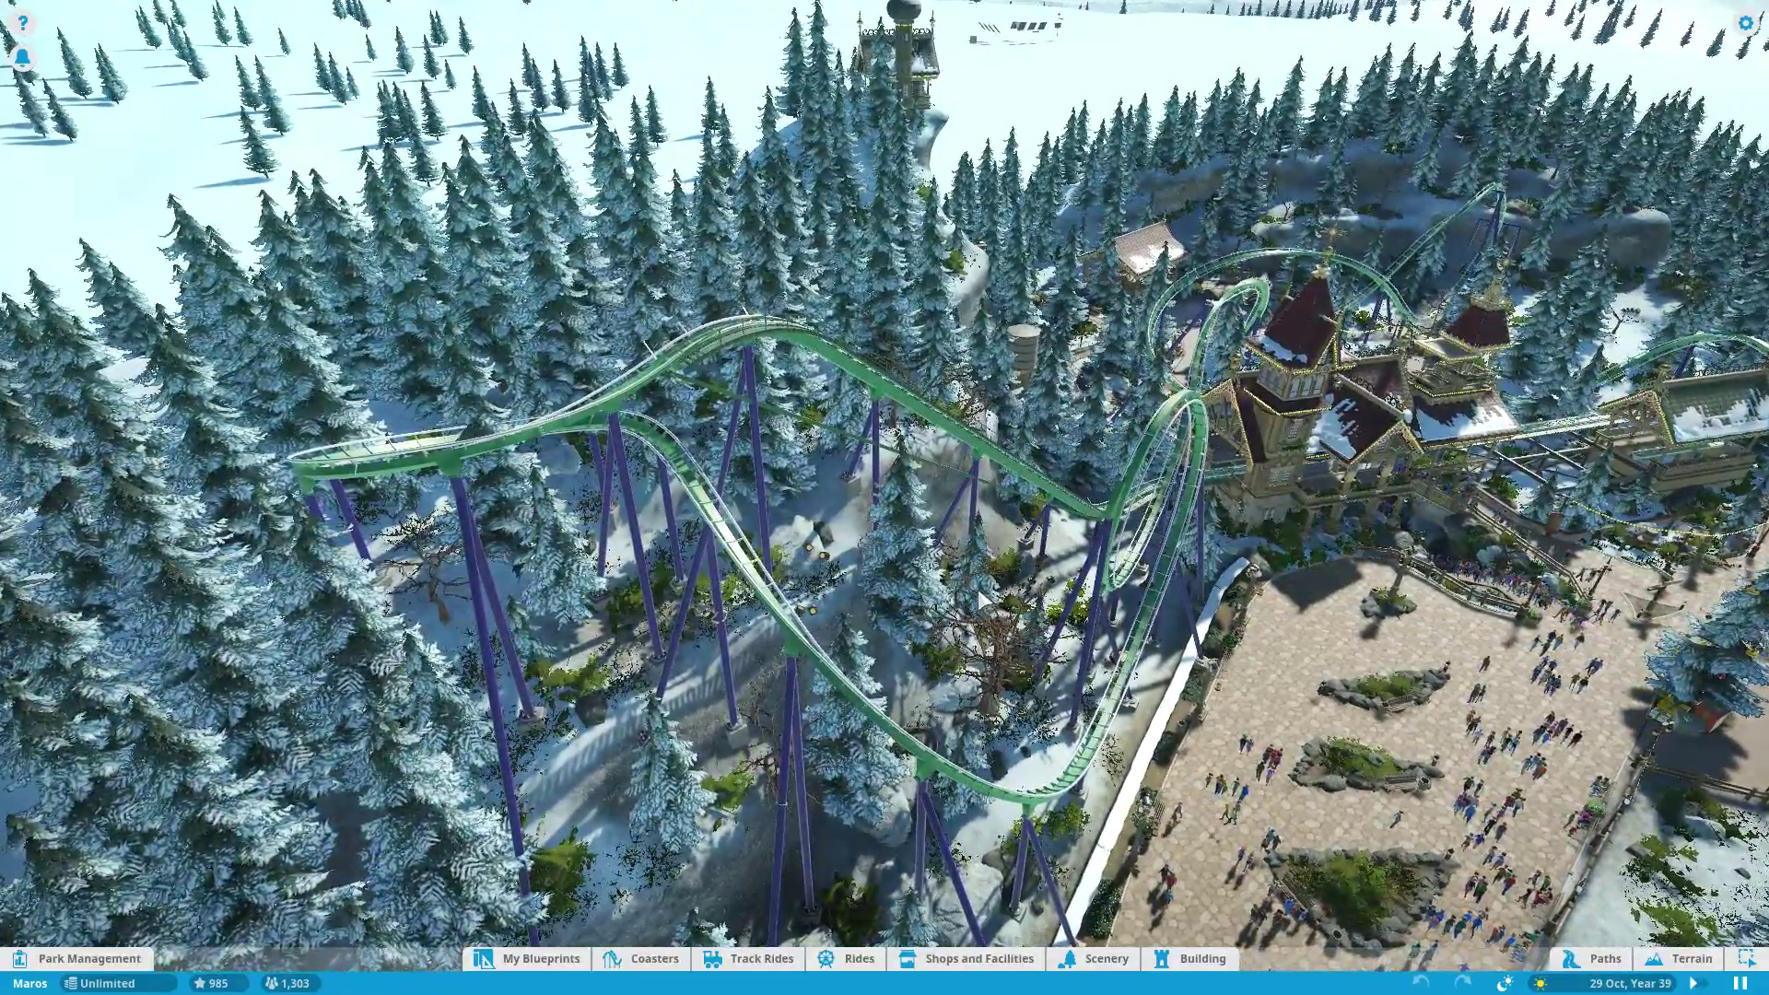
key(super)
click(926, 977)
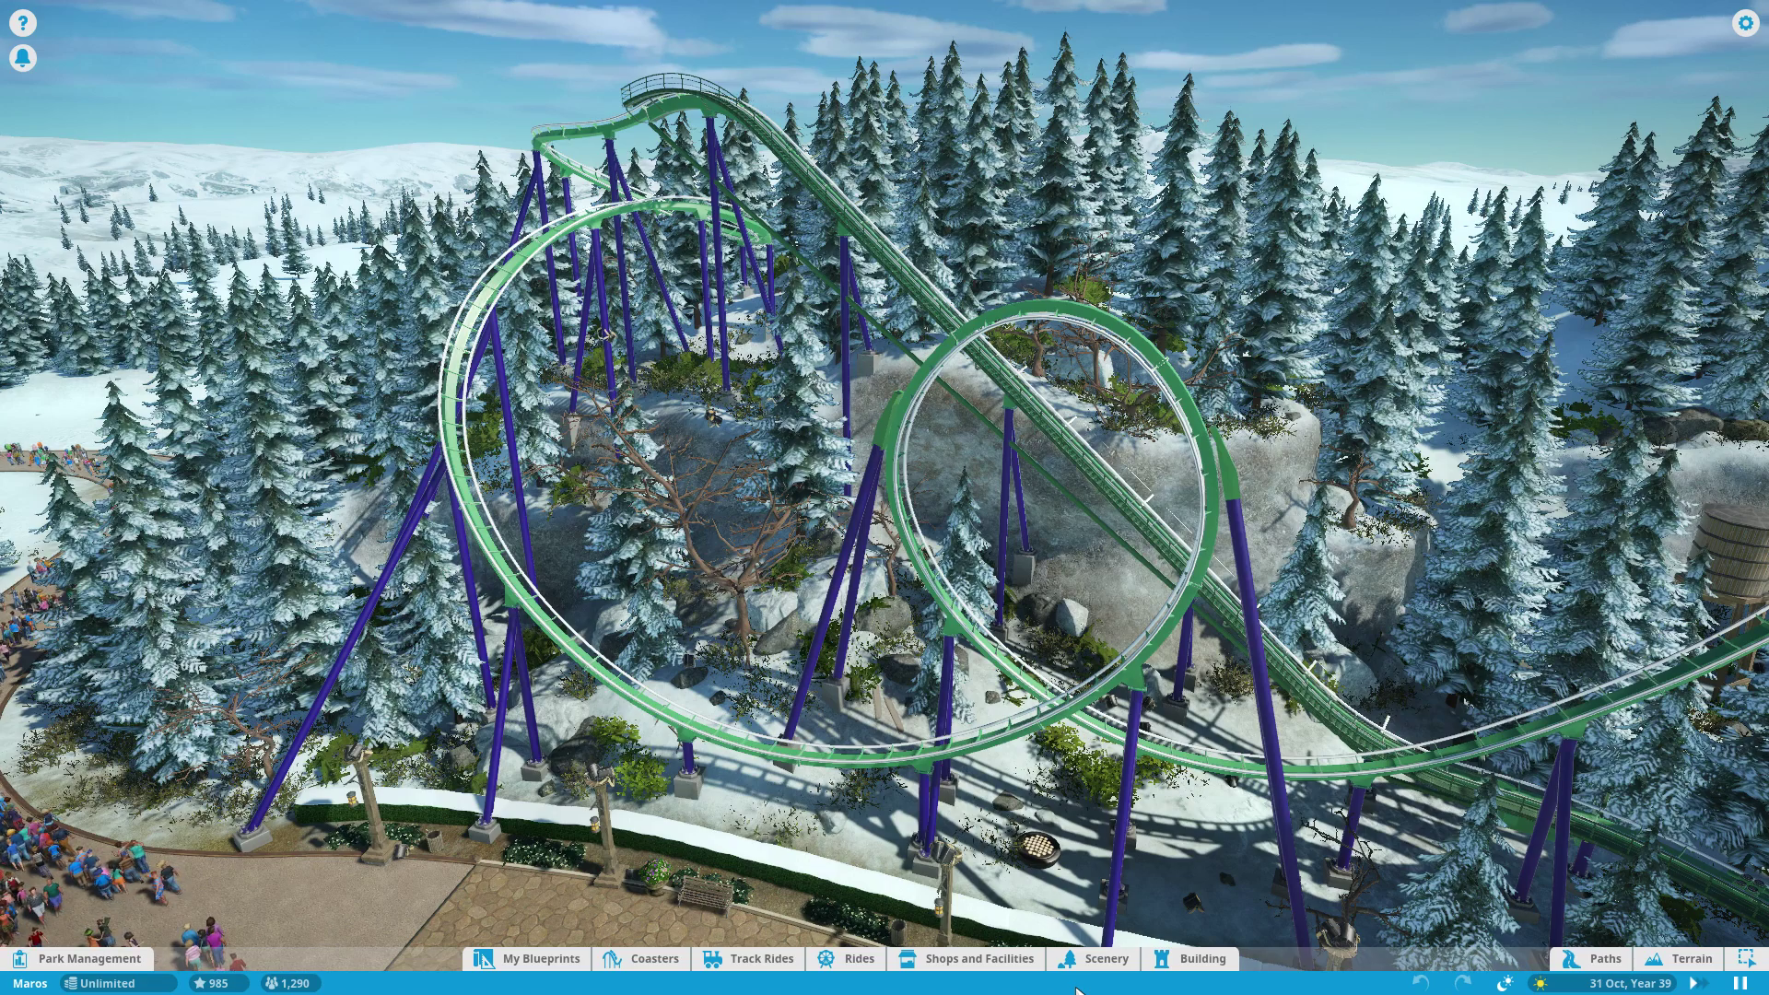
Step: Switch to Open Broadcaster Software and examine the encoding bitrate and the video resolution and FPS in its settings
key(super)
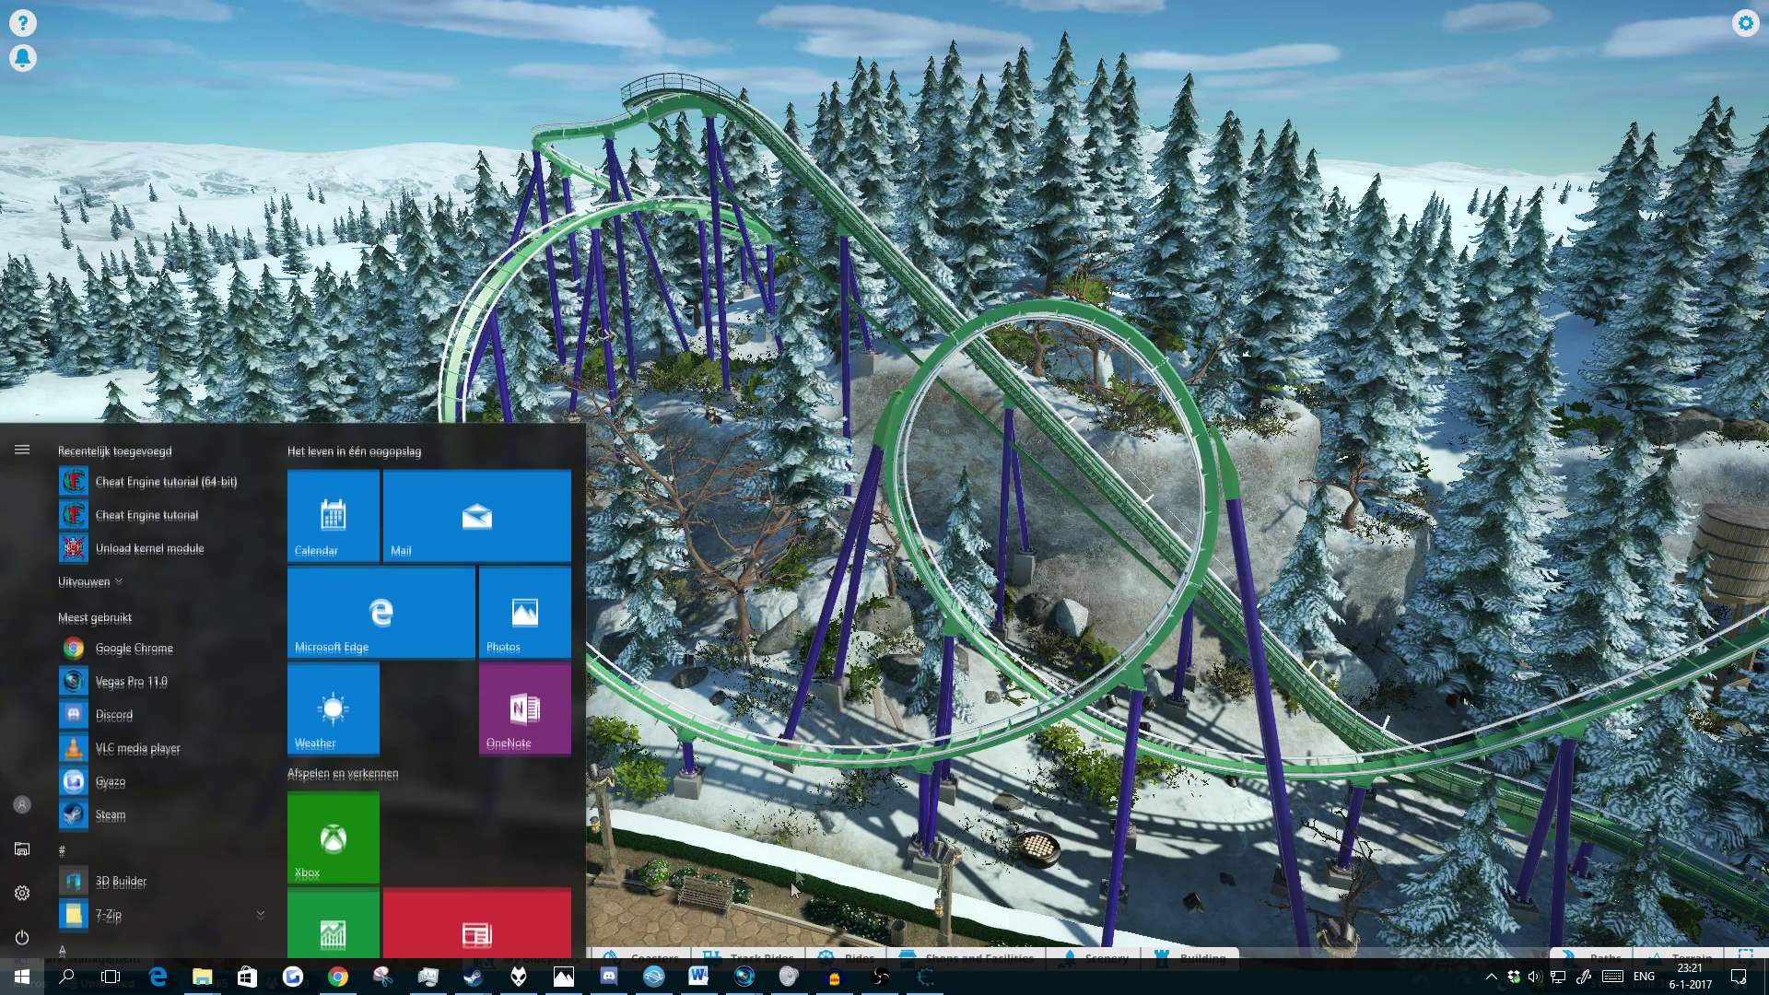
mouse_move(880, 976)
click(852, 903)
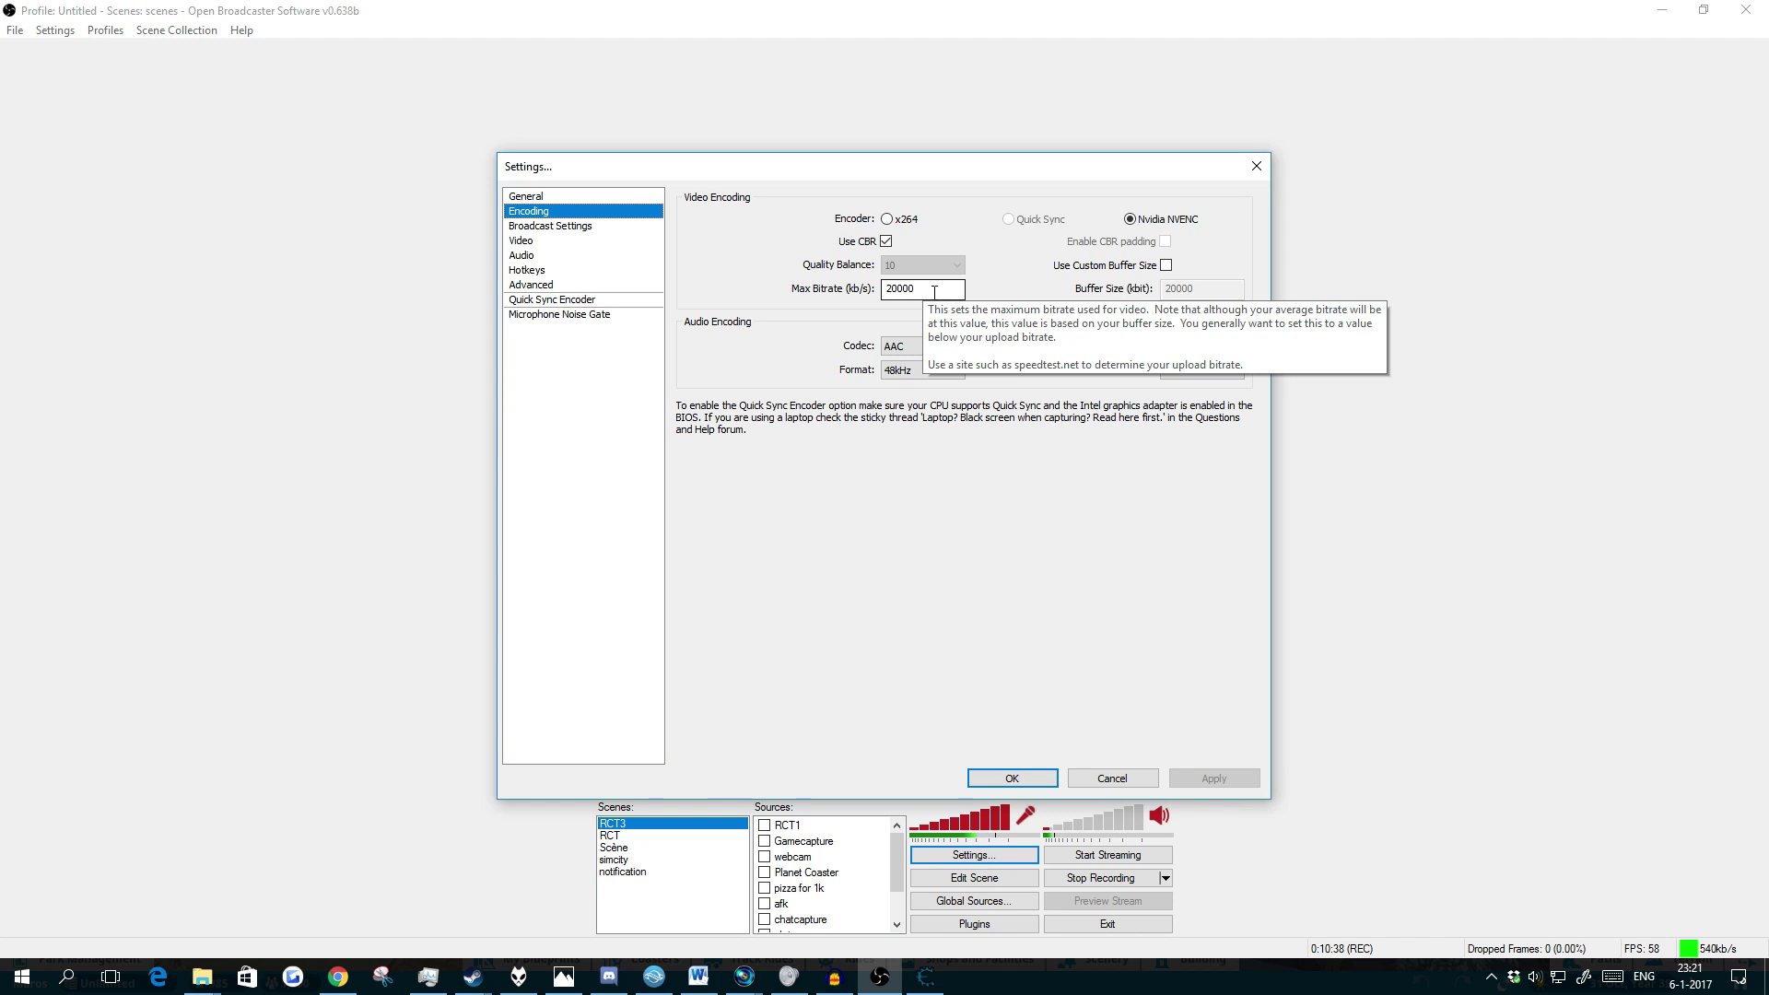
click(526, 243)
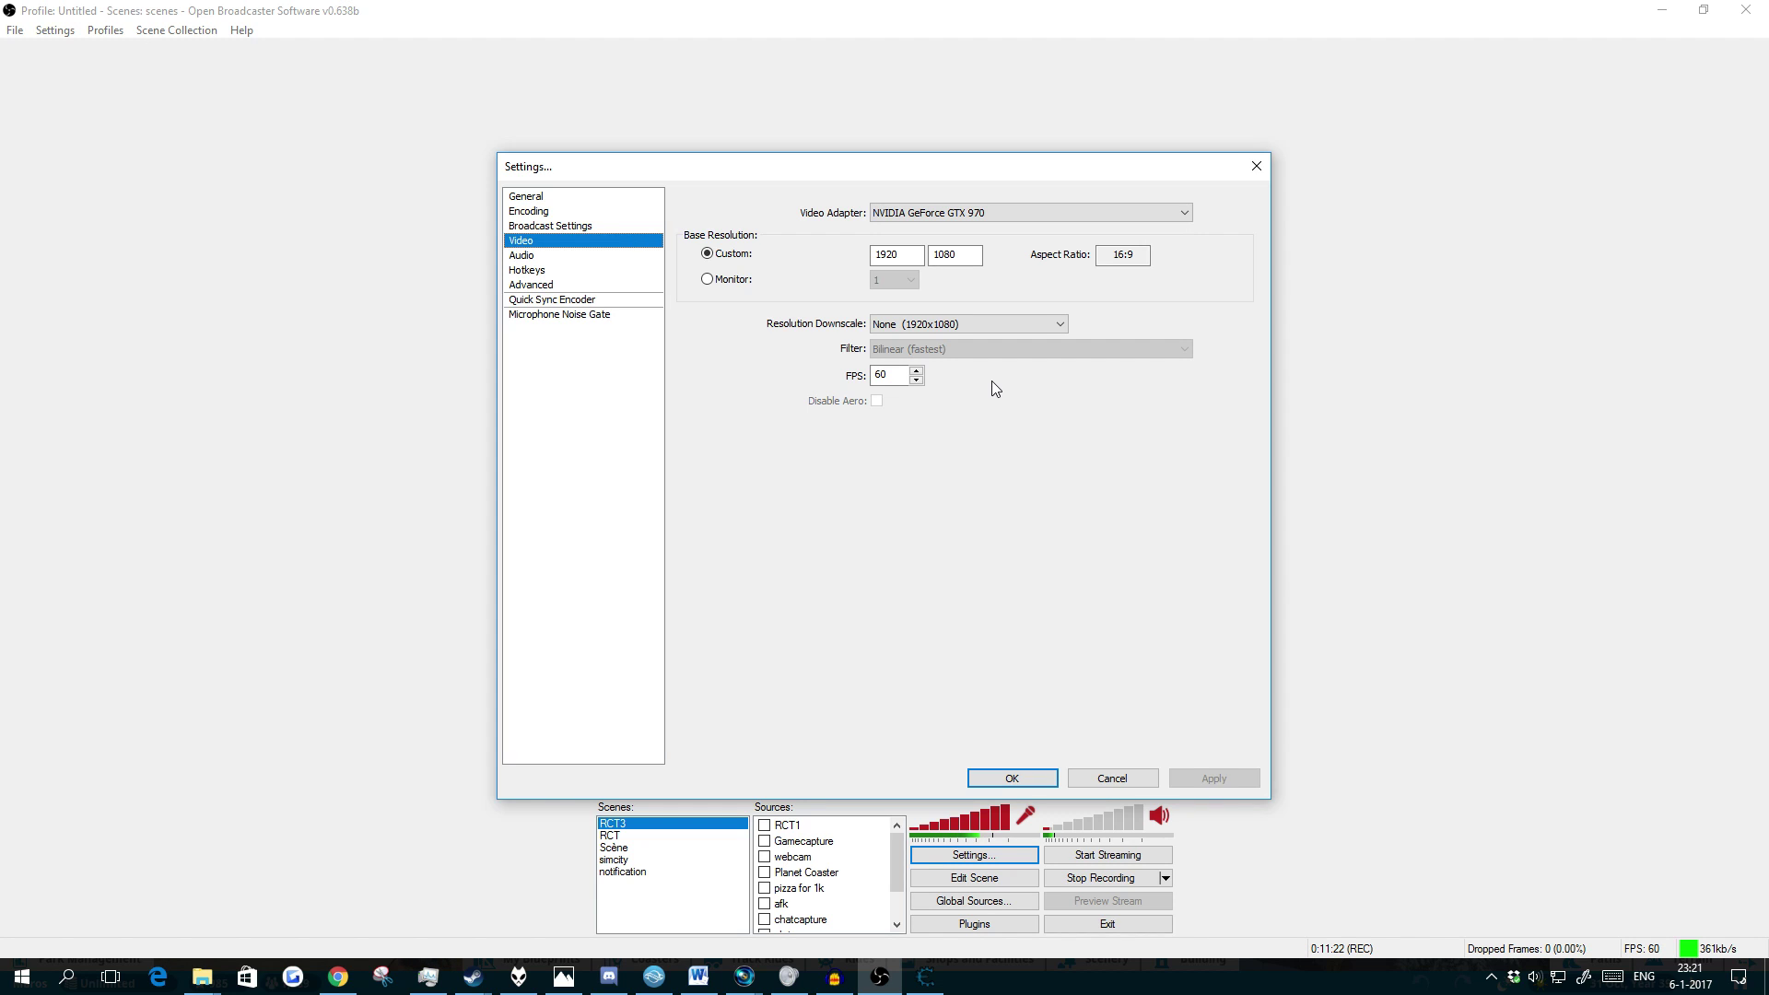
click(580, 211)
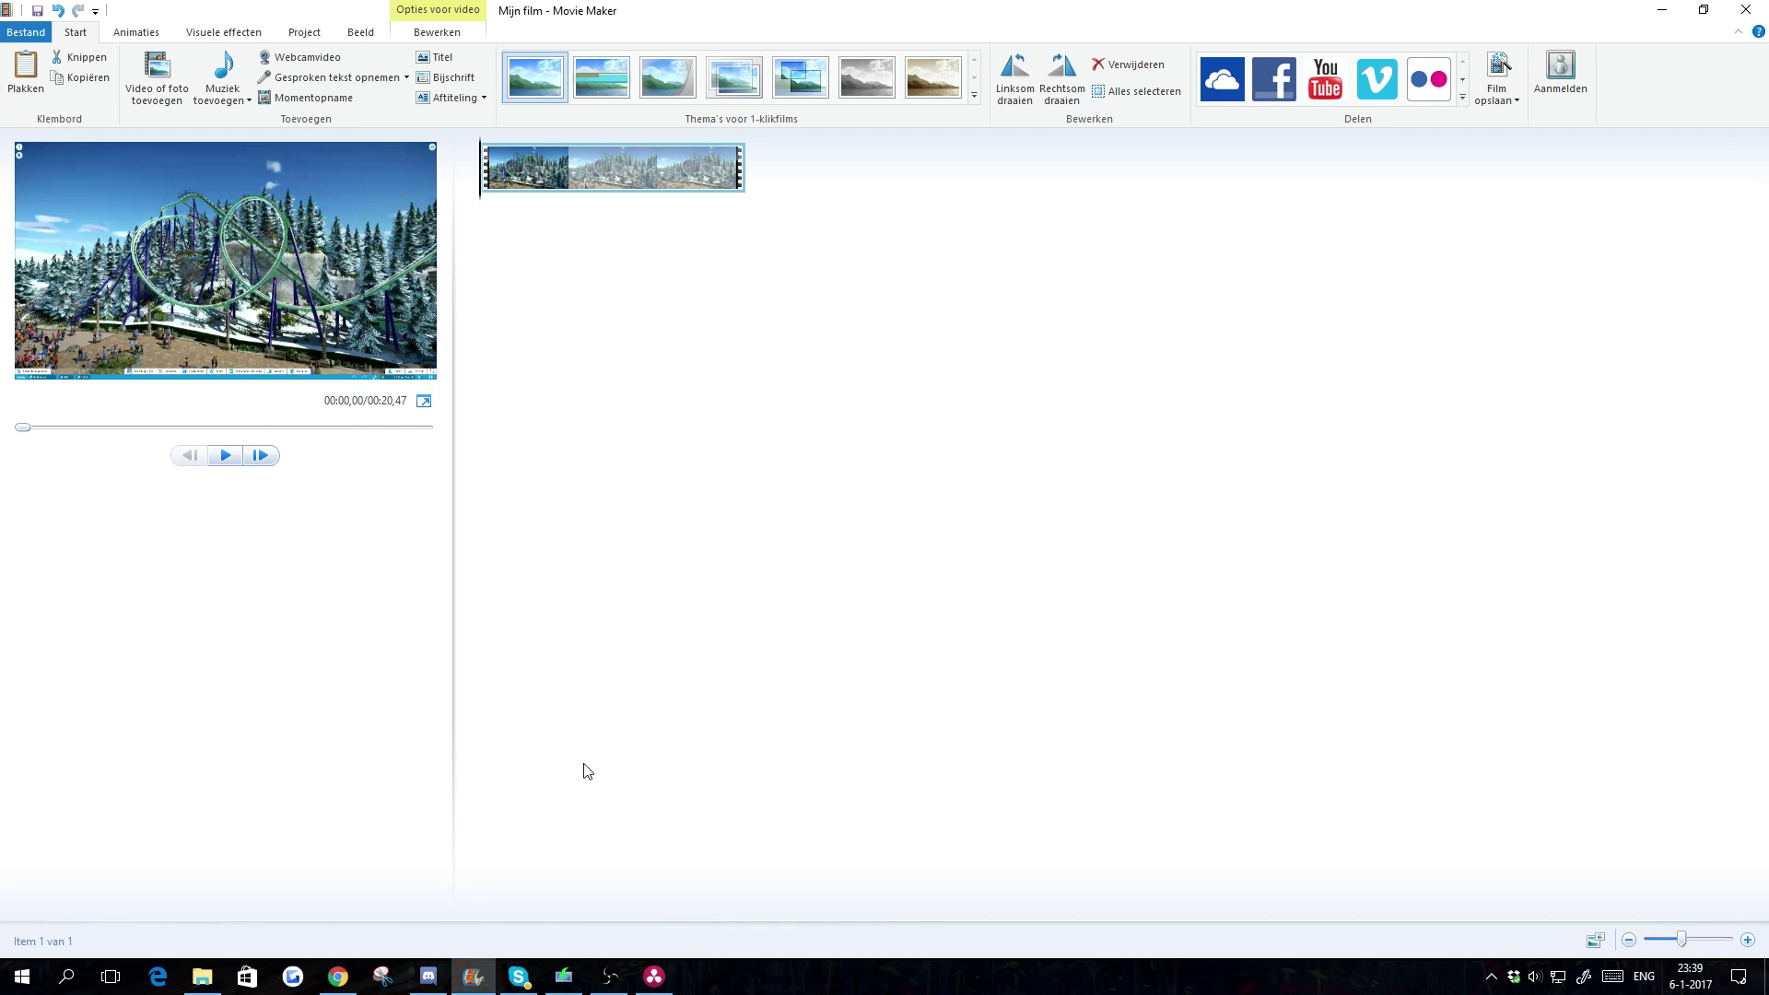
Step: Set the recorded coaster clip's speed to 4x in Movie Maker and play the result
click(462, 40)
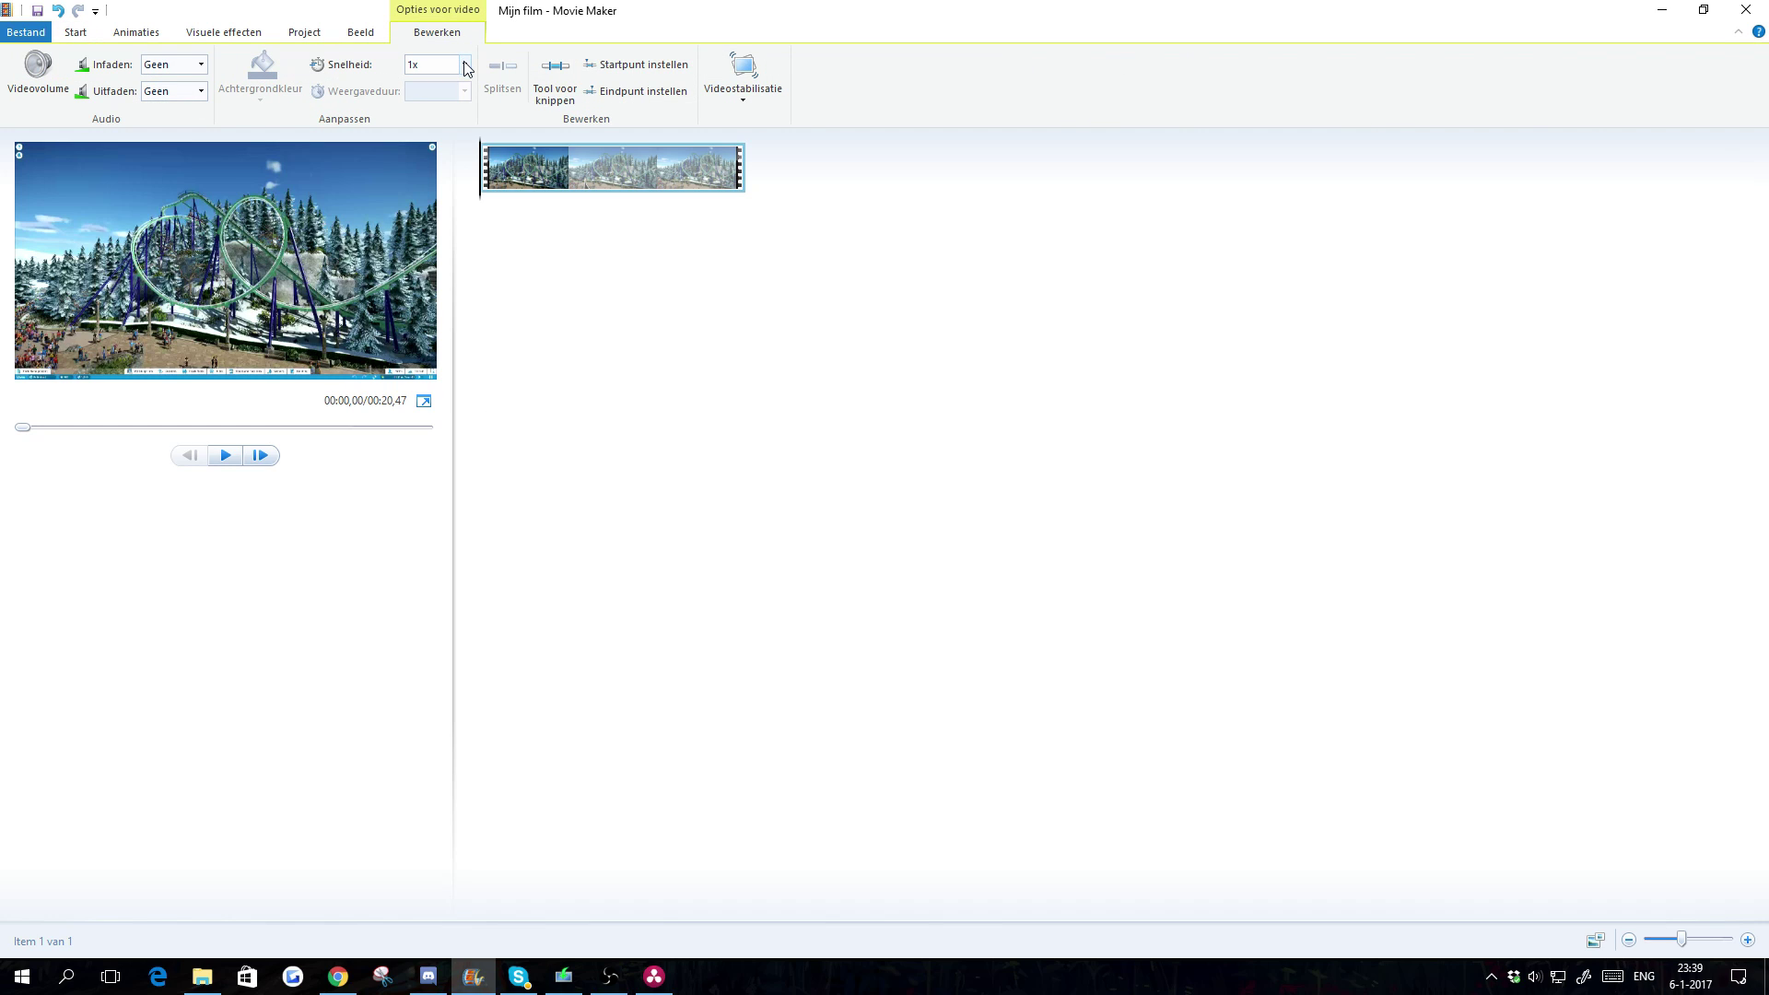
click(466, 66)
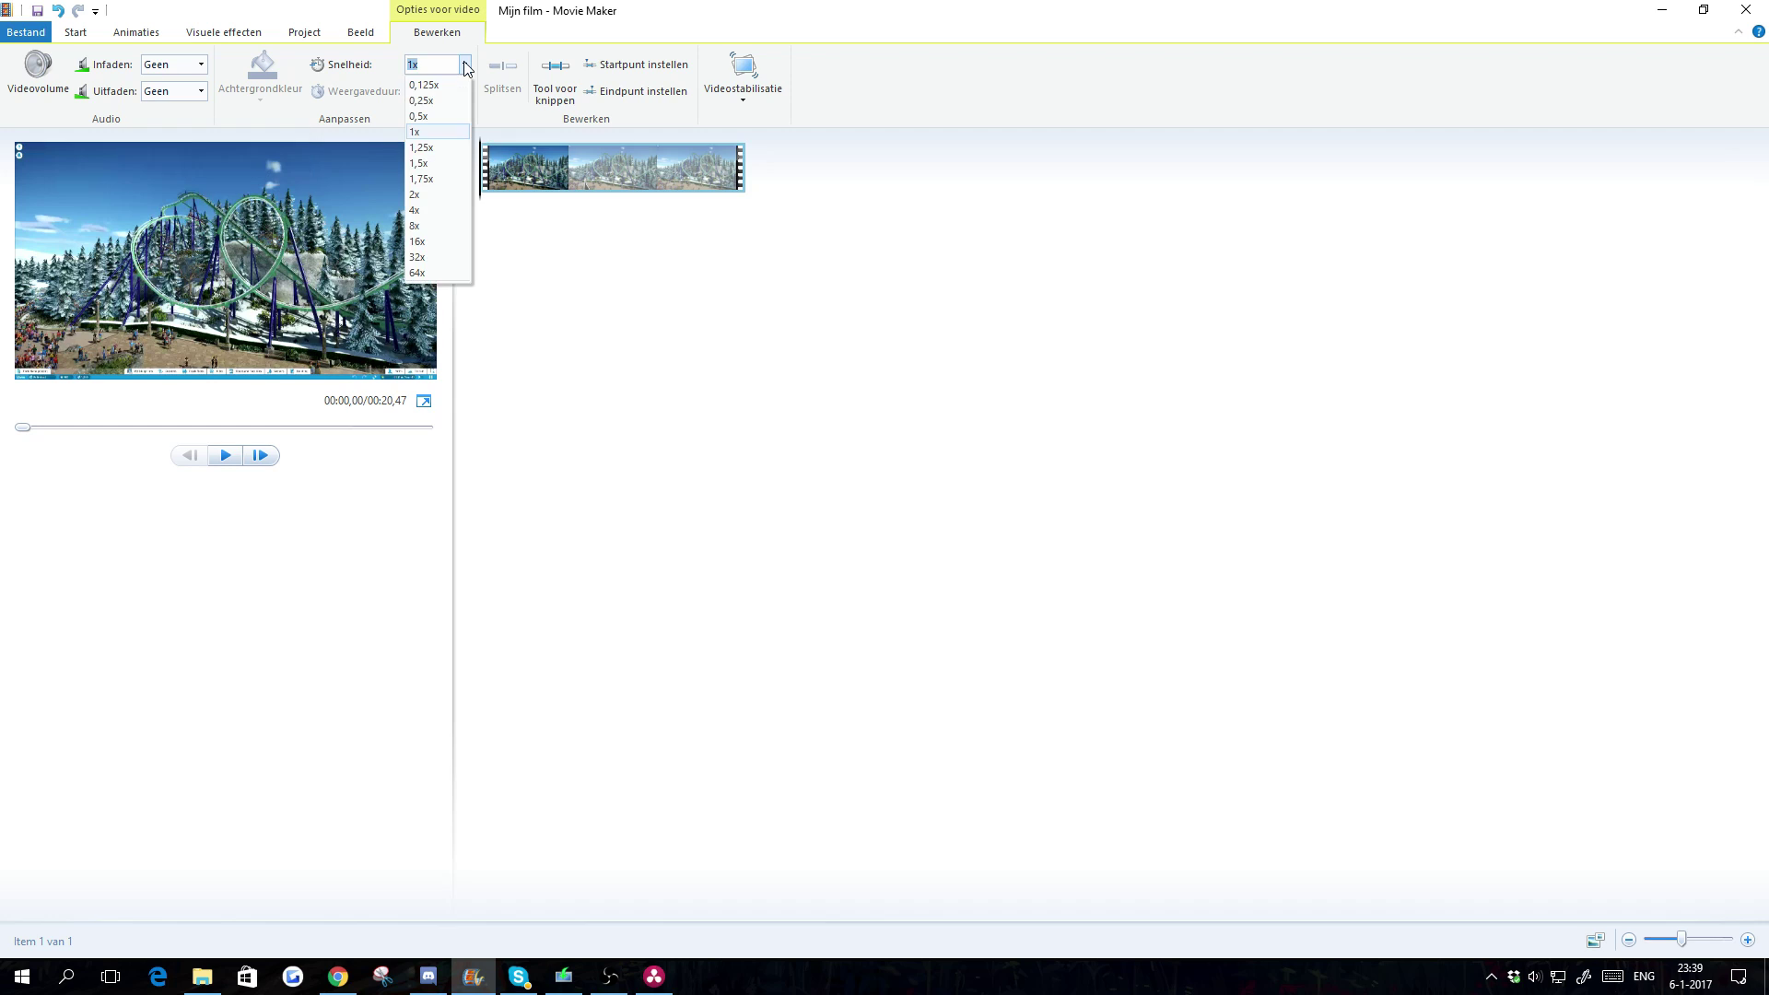
click(441, 212)
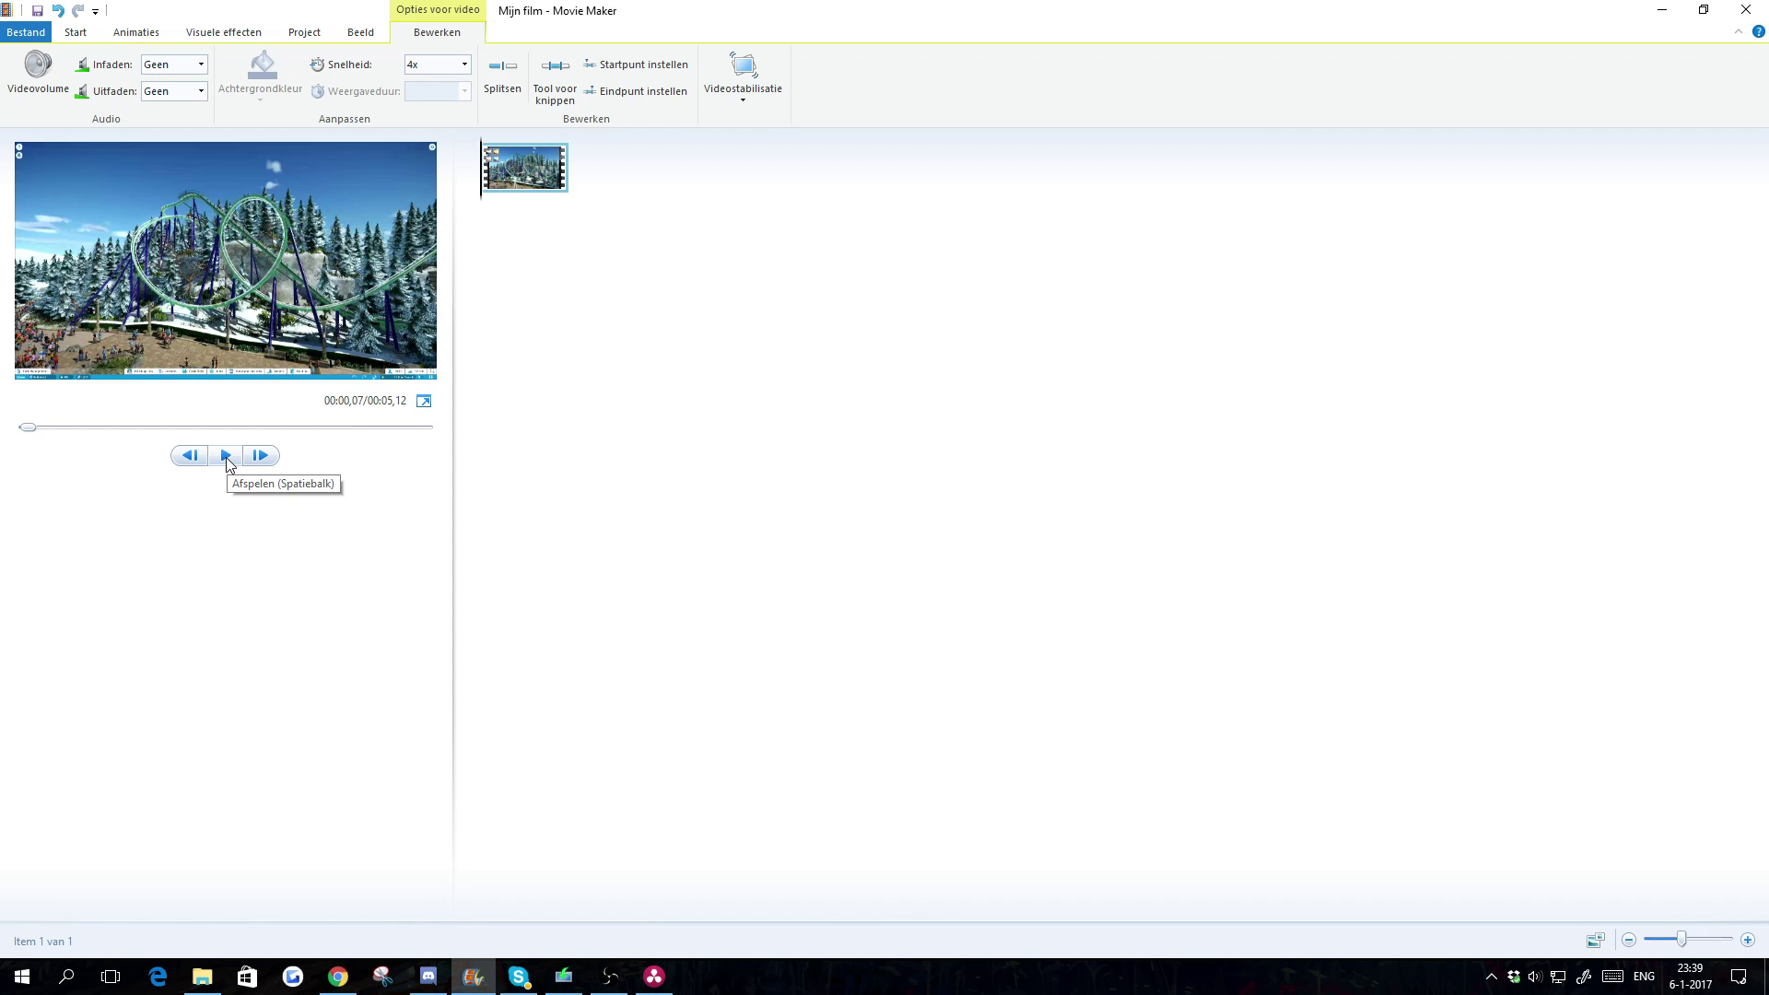
click(226, 455)
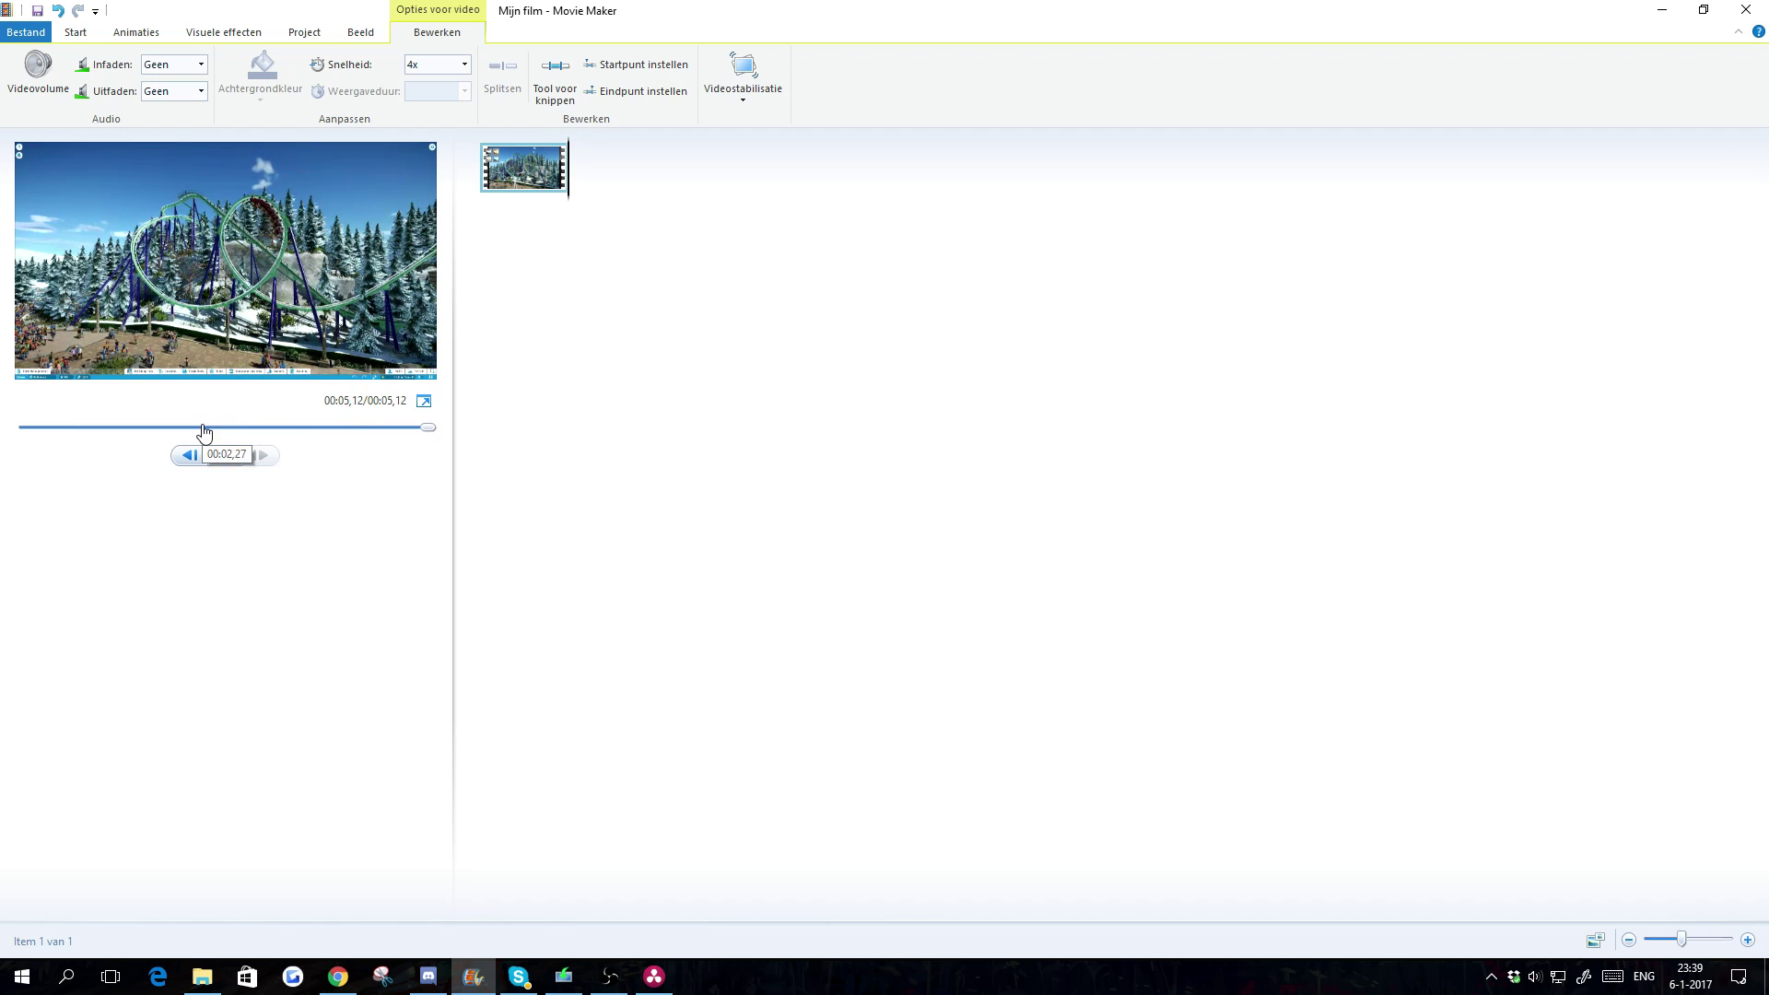
Step: Switch to DaVinci Resolve with the CET clip on the timeline
click(618, 972)
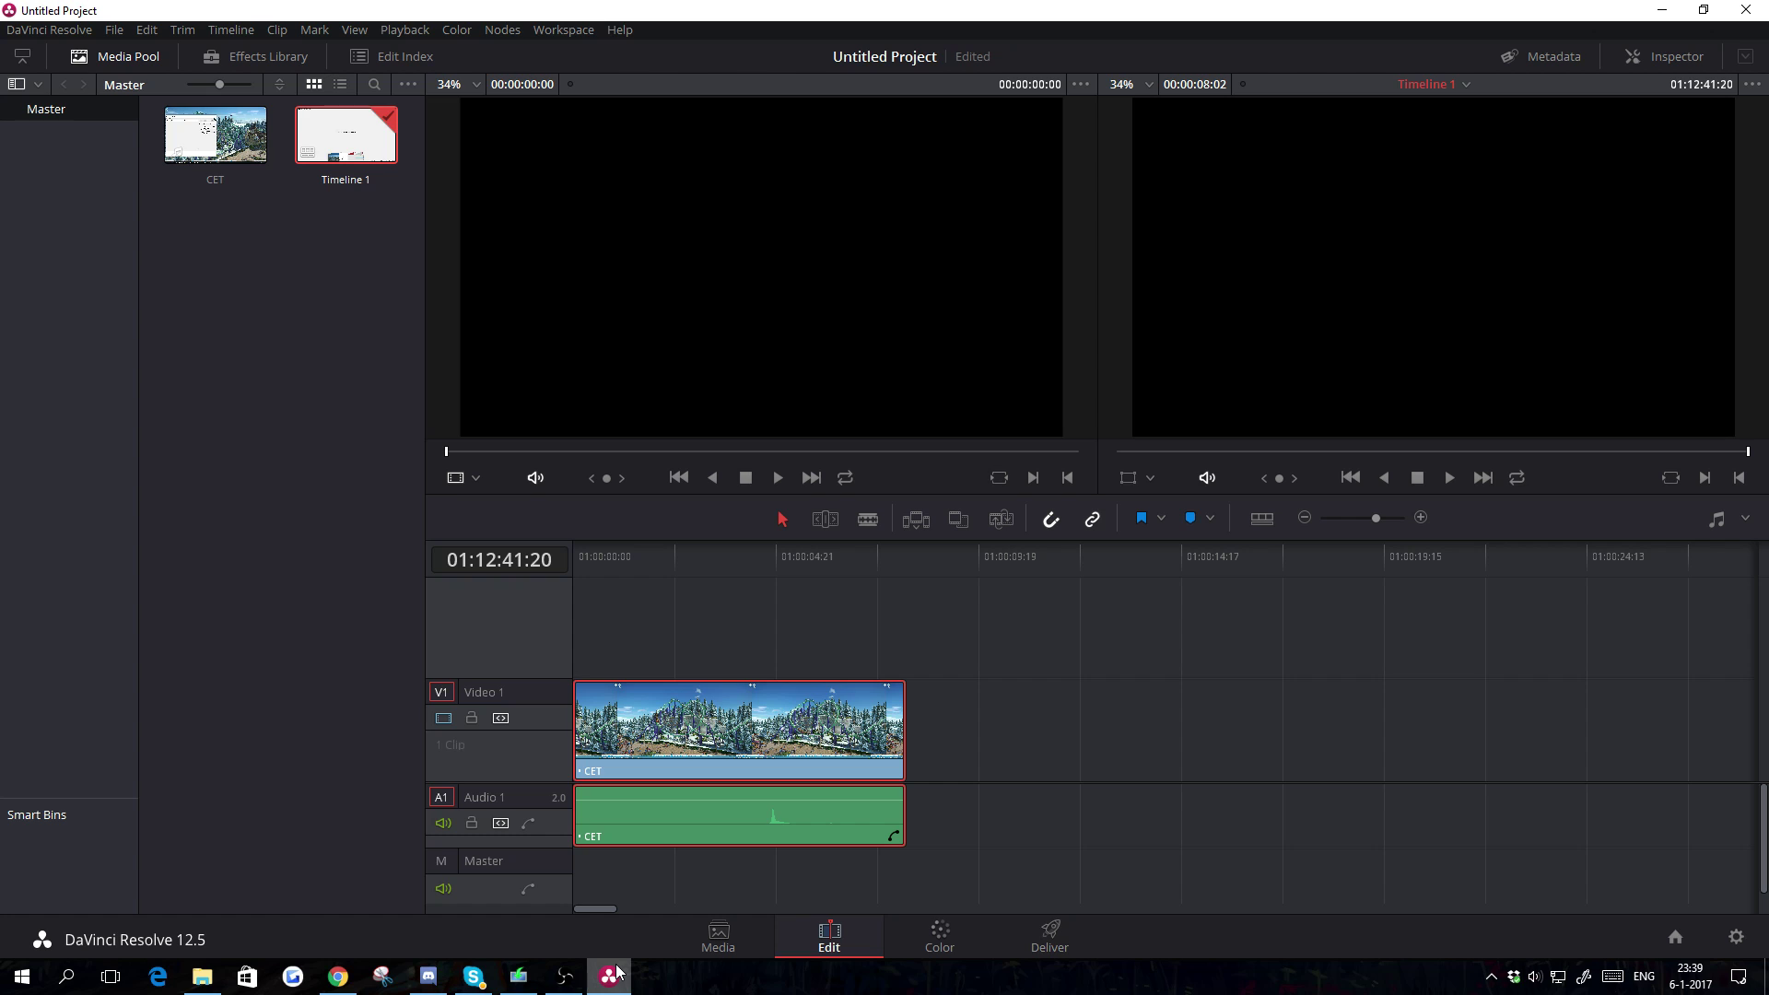